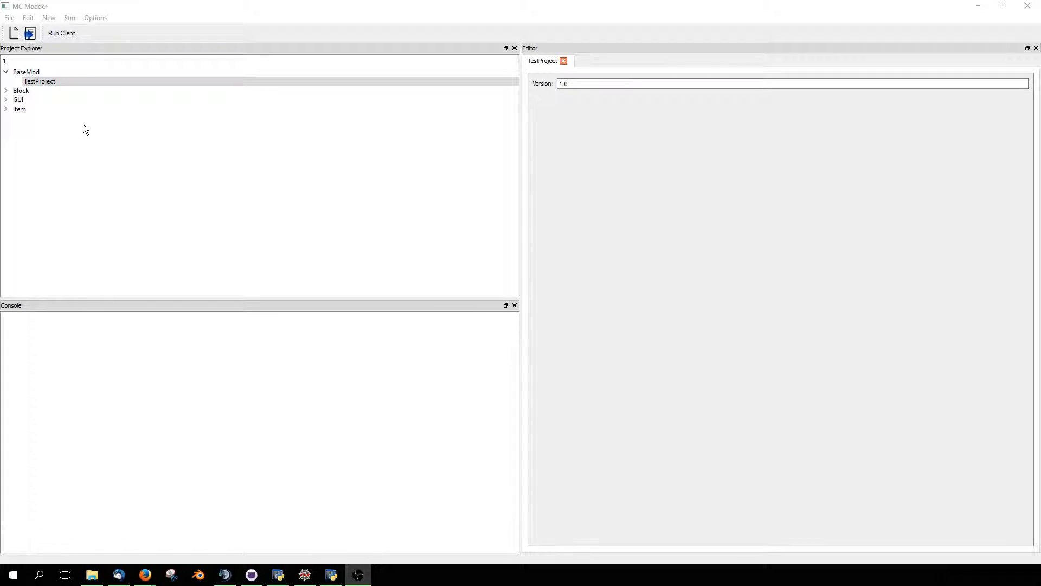
- Open testblock from the Block group and show its block model editor full screen
{"action": "left_click", "coordinate": [6, 90]}
{"action": "double_click", "coordinate": [49, 96]}
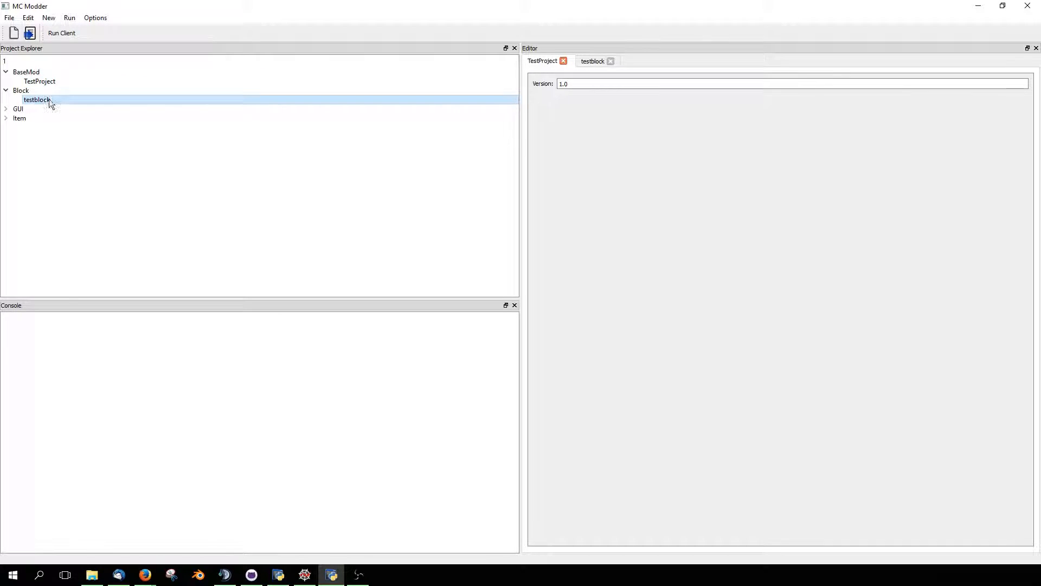
{"action": "left_click", "coordinate": [588, 63]}
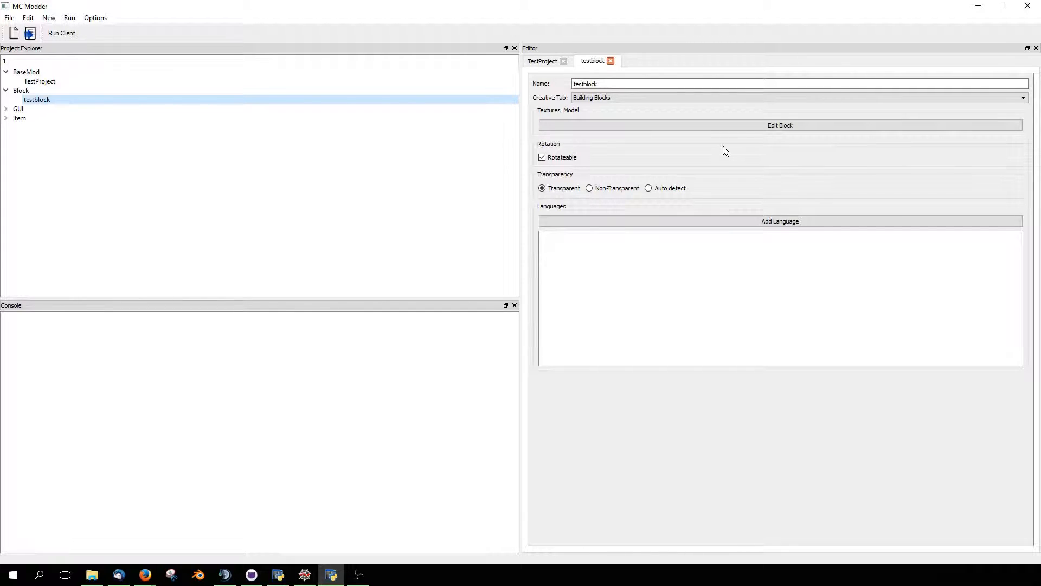
{"action": "left_click", "coordinate": [793, 126]}
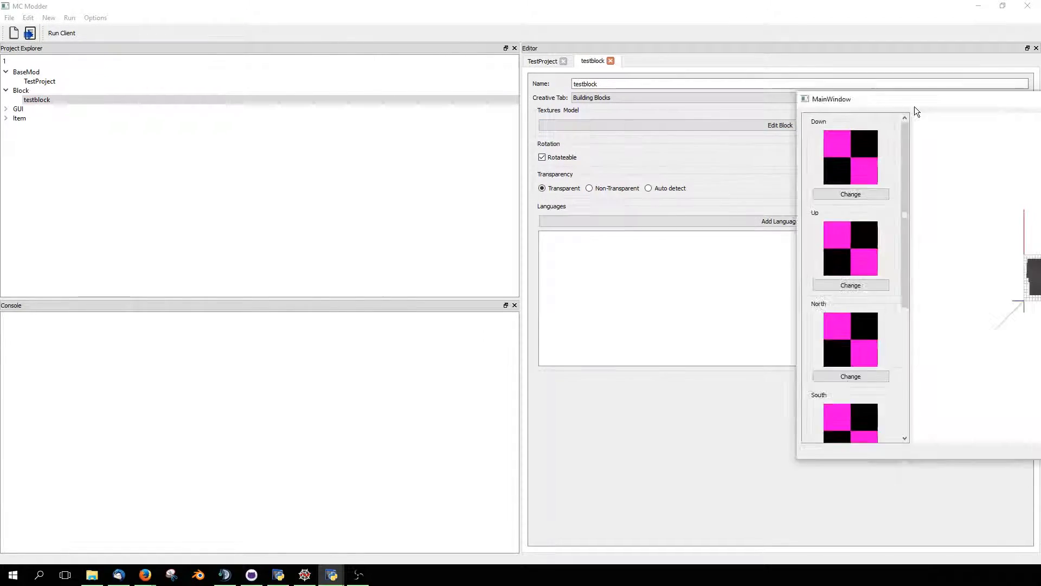
{"action": "left_click_drag", "start_coordinate": [409, 100], "coordinate": [444, 2]}
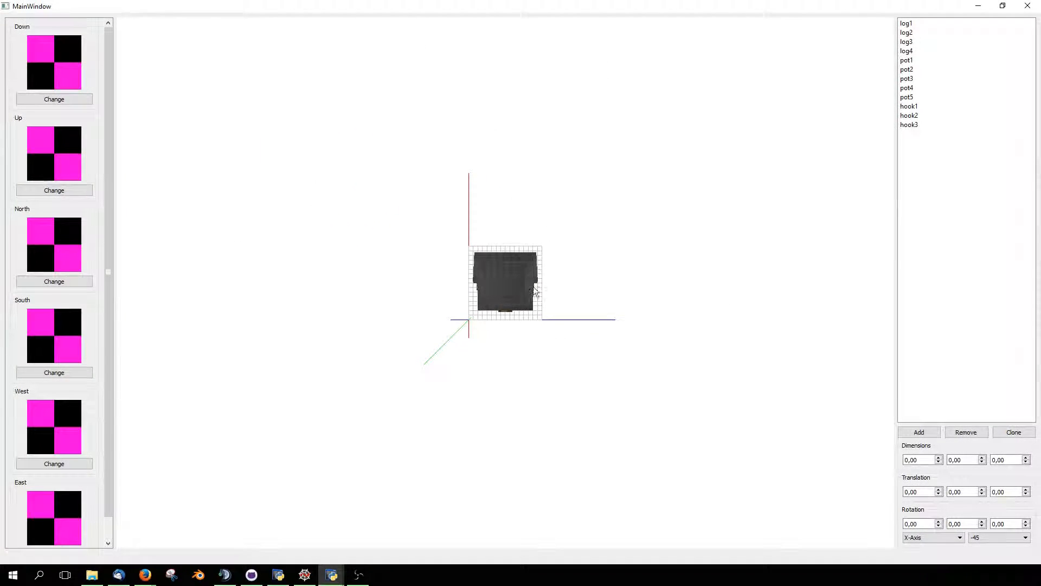
- Inspect the block model from several sides and go through its elements from log1 to hook3
{"action": "left_click_drag", "start_coordinate": [592, 355], "coordinate": [519, 348]}
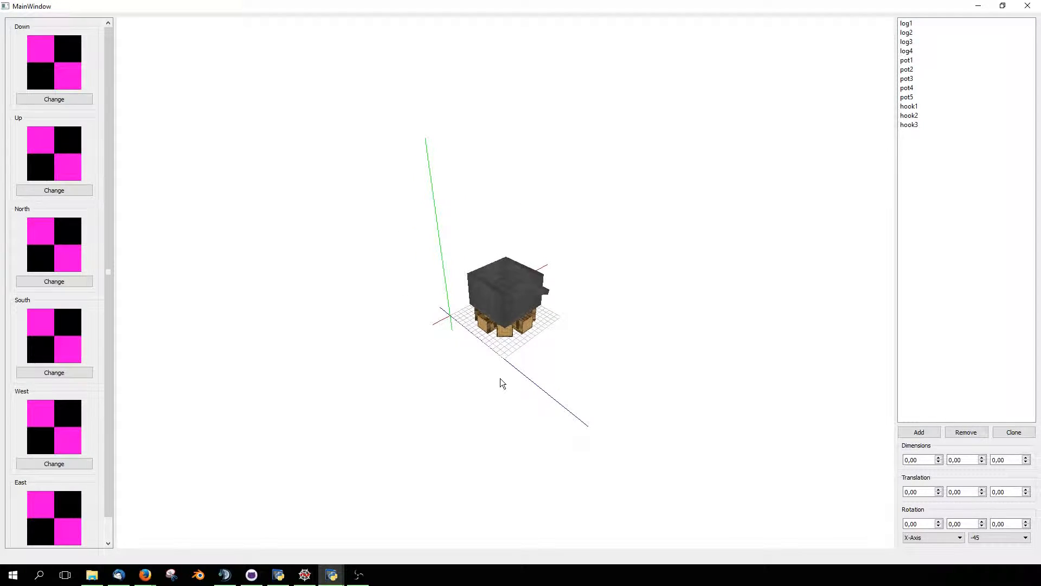
{"action": "scroll", "coordinate": [516, 404], "scroll_direction": "up", "scroll_amount": 3}
{"action": "scroll", "coordinate": [518, 410], "scroll_direction": "up", "scroll_amount": 5}
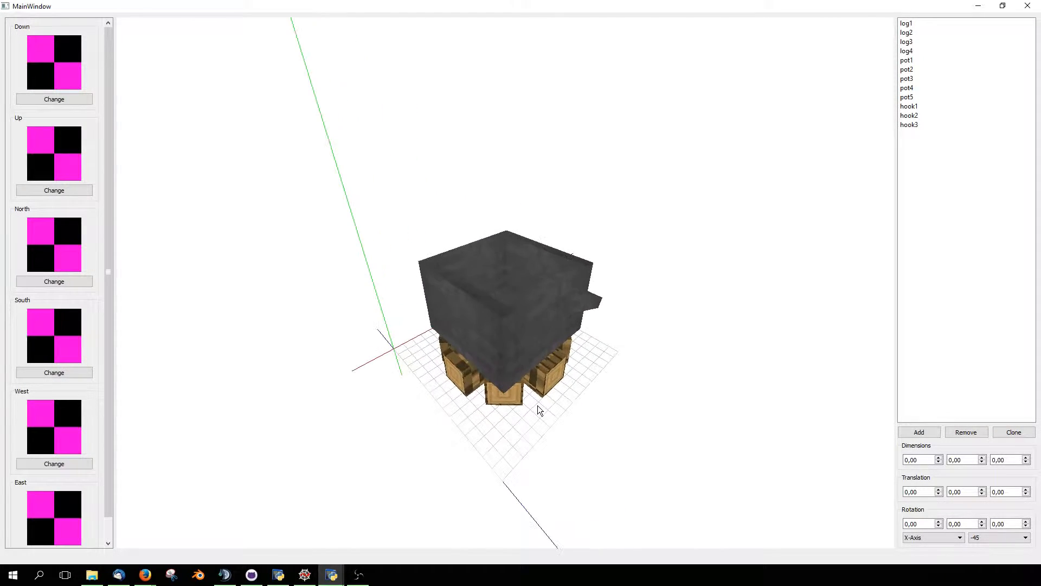
{"action": "left_click_drag", "start_coordinate": [556, 429], "coordinate": [600, 441]}
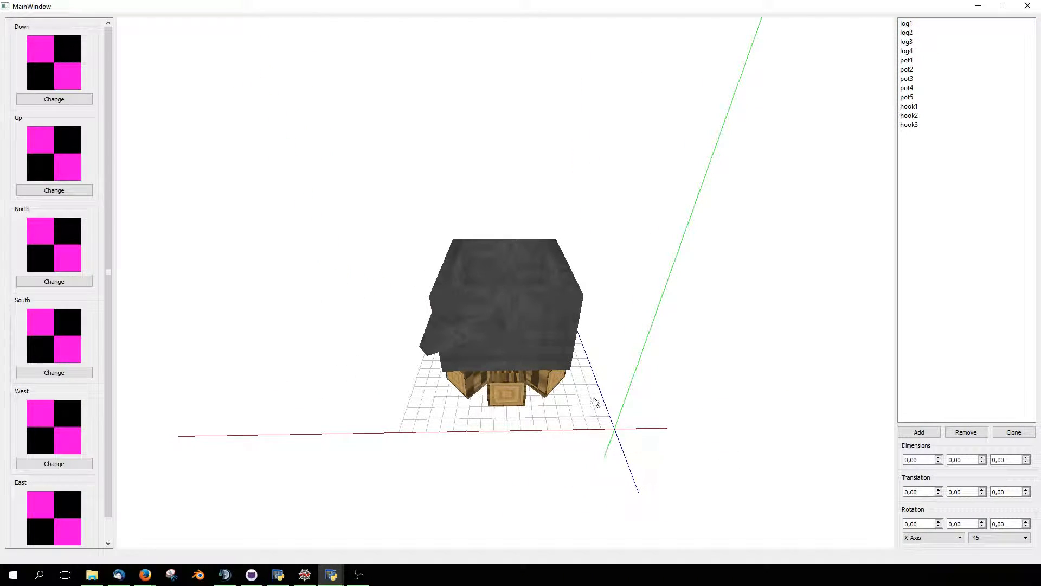
{"action": "left_click_drag", "start_coordinate": [581, 393], "coordinate": [596, 392]}
{"action": "left_click", "coordinate": [933, 24]}
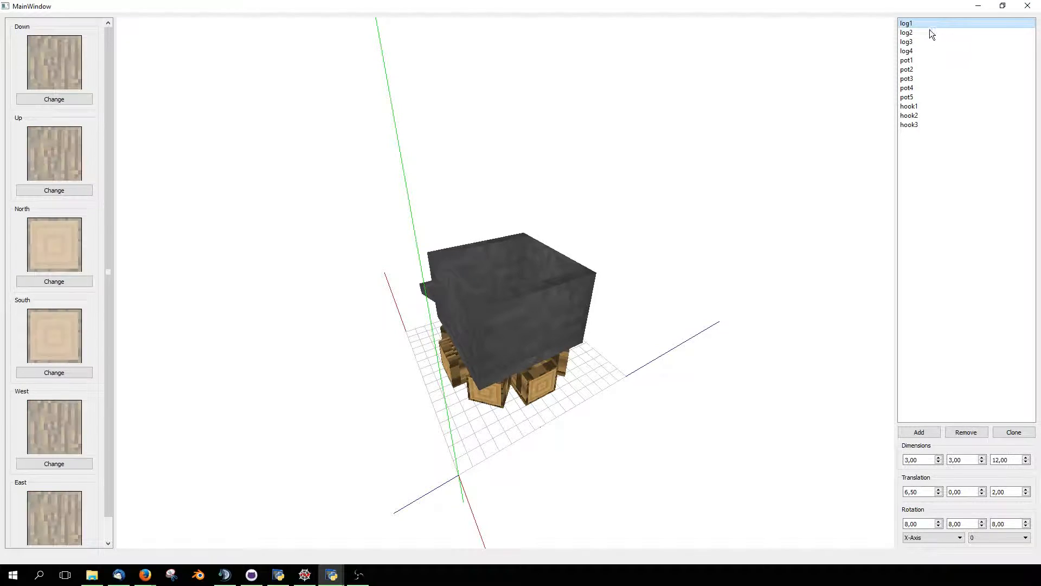
{"action": "left_click", "coordinate": [926, 33]}
{"action": "left_click", "coordinate": [919, 41]}
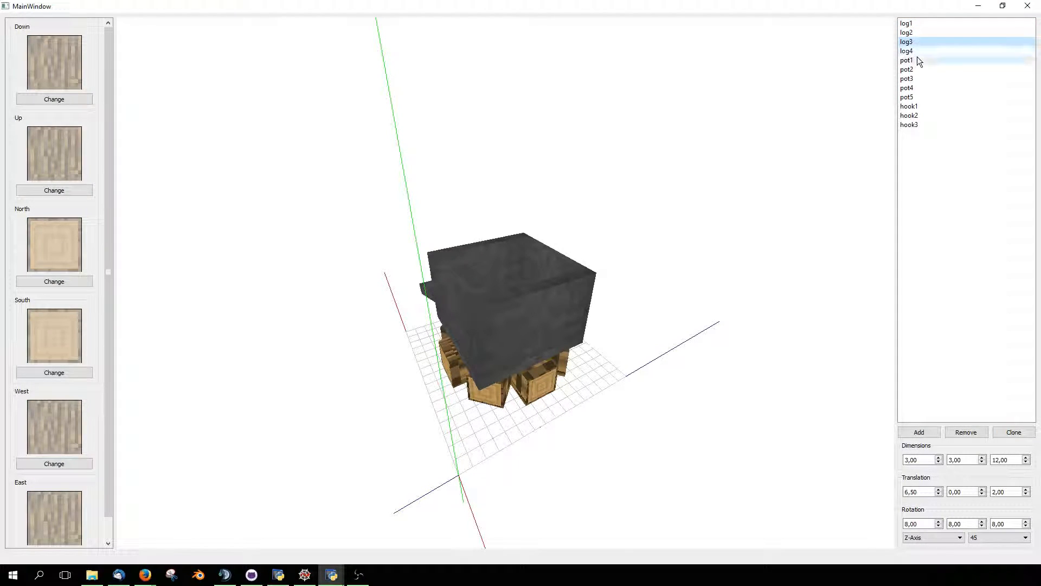
{"action": "left_click", "coordinate": [916, 54]}
{"action": "left_click", "coordinate": [912, 59]}
{"action": "left_click", "coordinate": [912, 69]}
{"action": "left_click", "coordinate": [910, 80]}
{"action": "left_click", "coordinate": [910, 88]}
{"action": "left_click", "coordinate": [910, 97]}
{"action": "left_click", "coordinate": [910, 106]}
{"action": "left_click", "coordinate": [910, 116]}
{"action": "left_click", "coordinate": [910, 124]}
- Compare the settings of log1 and log3 while viewing the model from below and from the side
{"action": "left_click_drag", "start_coordinate": [565, 191], "coordinate": [634, 331]}
{"action": "left_click", "coordinate": [906, 23]}
{"action": "left_click_drag", "start_coordinate": [715, 333], "coordinate": [605, 331]}
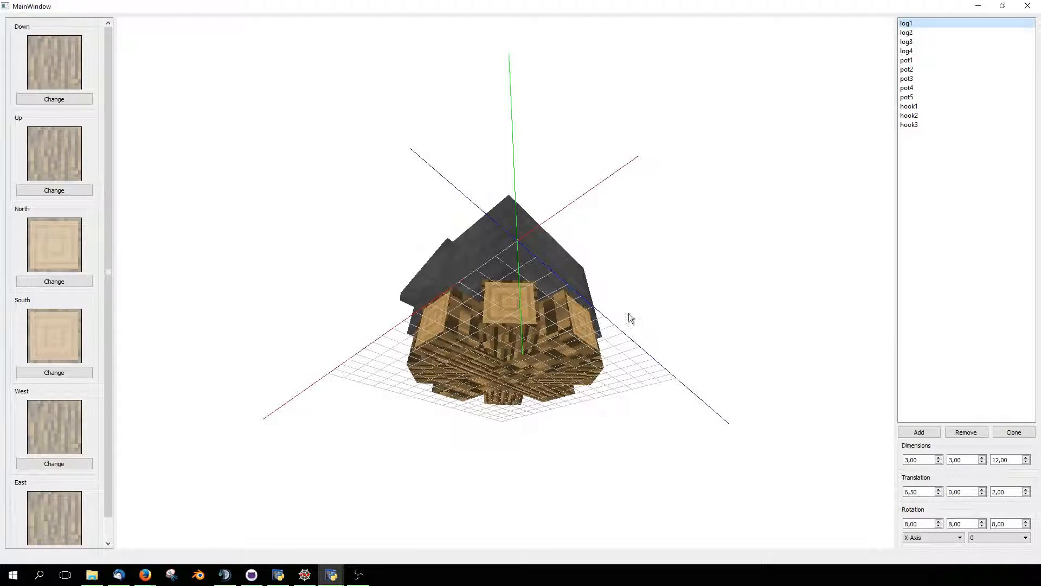
{"action": "left_click", "coordinate": [912, 42]}
{"action": "left_click_drag", "start_coordinate": [640, 271], "coordinate": [529, 378]}
{"action": "left_click_drag", "start_coordinate": [477, 412], "coordinate": [597, 364]}
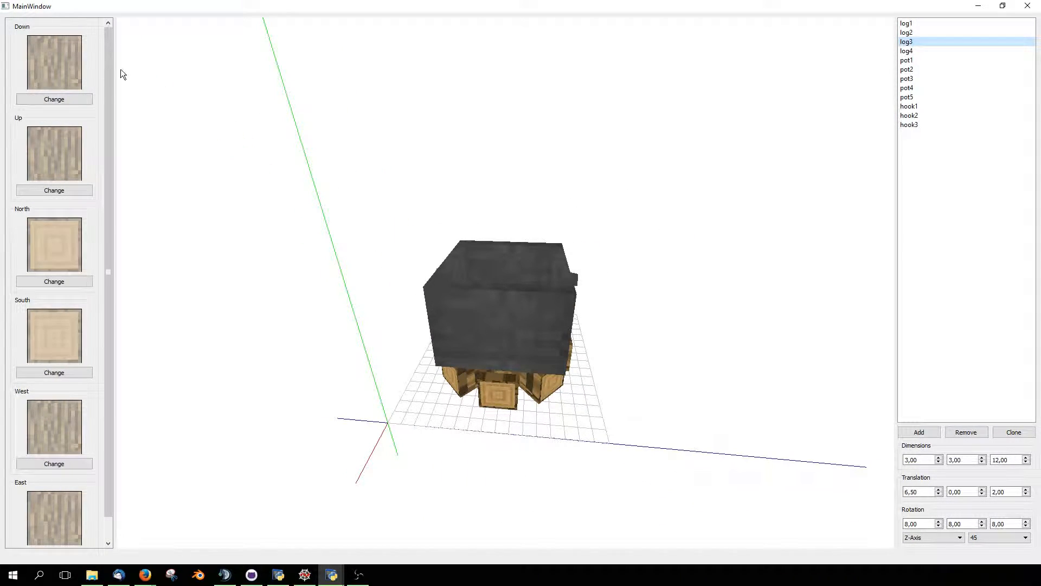
- Crop log3's North face texture region to the upper-left part of the texture and check it on the model
{"action": "left_click_drag", "start_coordinate": [106, 79], "coordinate": [227, 263]}
{"action": "left_click_drag", "start_coordinate": [406, 374], "coordinate": [400, 395]}
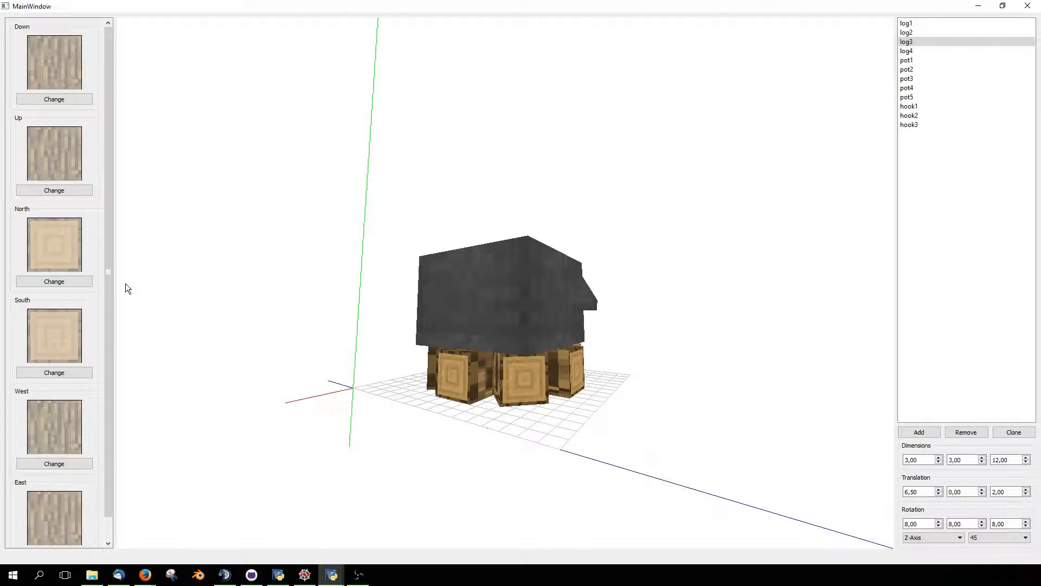
{"action": "left_click_drag", "start_coordinate": [81, 271], "coordinate": [57, 249]}
{"action": "left_click_drag", "start_coordinate": [299, 354], "coordinate": [509, 370]}
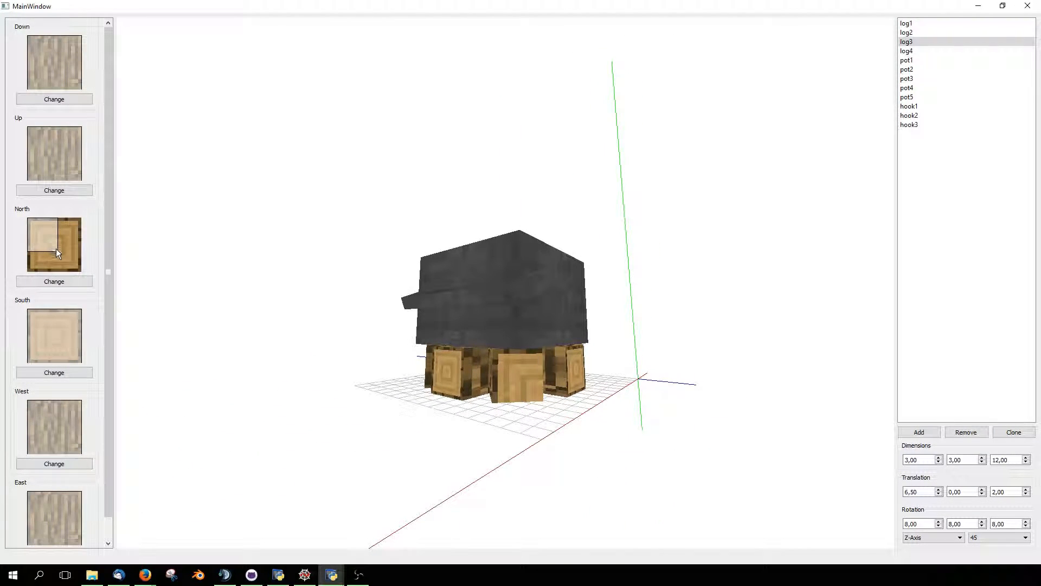
- Extend log3's North face texture region back to the full texture
{"action": "left_click_drag", "start_coordinate": [57, 250], "coordinate": [80, 272]}
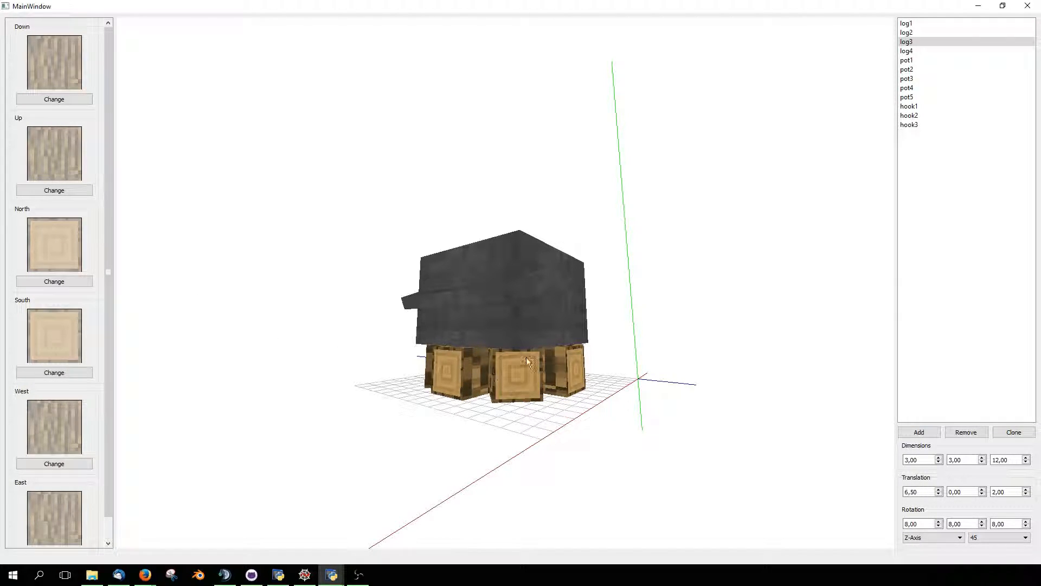
{"action": "left_click_drag", "start_coordinate": [27, 218], "coordinate": [80, 268]}
{"action": "left_click_drag", "start_coordinate": [372, 350], "coordinate": [510, 359]}
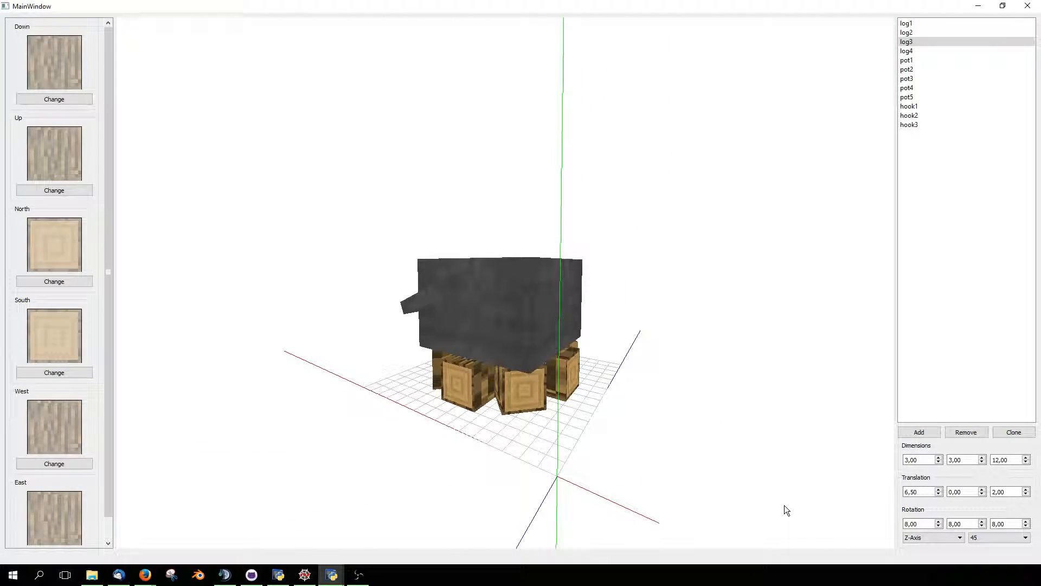
- Set the first dimension of log3 to 4 and check the log's end face on the model
{"action": "left_click_drag", "start_coordinate": [667, 433], "coordinate": [642, 462]}
{"action": "left_click_drag", "start_coordinate": [600, 386], "coordinate": [575, 380]}
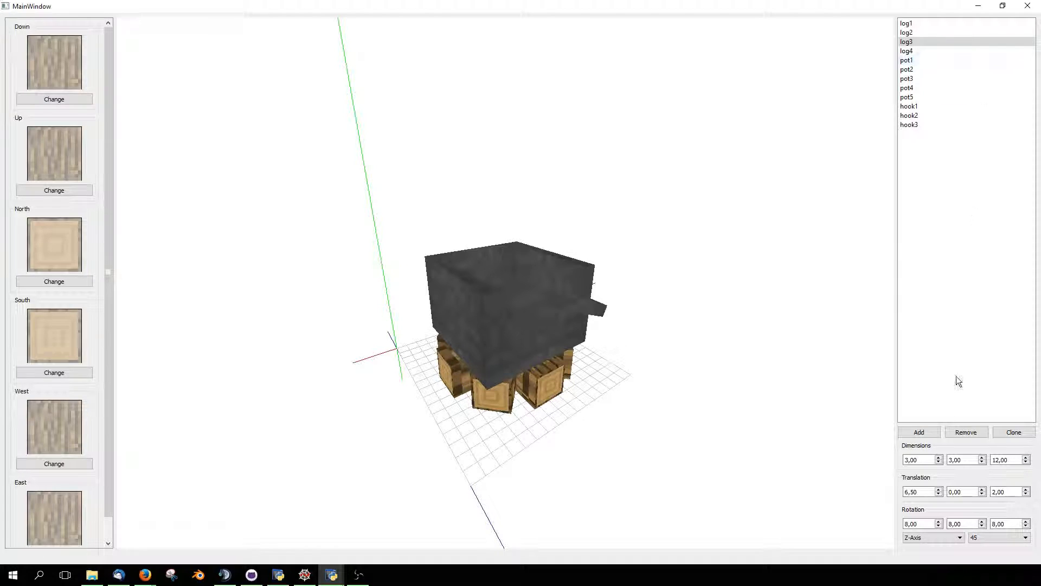
{"action": "left_click_drag", "start_coordinate": [819, 461], "coordinate": [929, 477]}
{"action": "double_click", "coordinate": [929, 460]}
{"action": "type", "text": "4"}
{"action": "left_click_drag", "start_coordinate": [885, 480], "coordinate": [552, 407]}
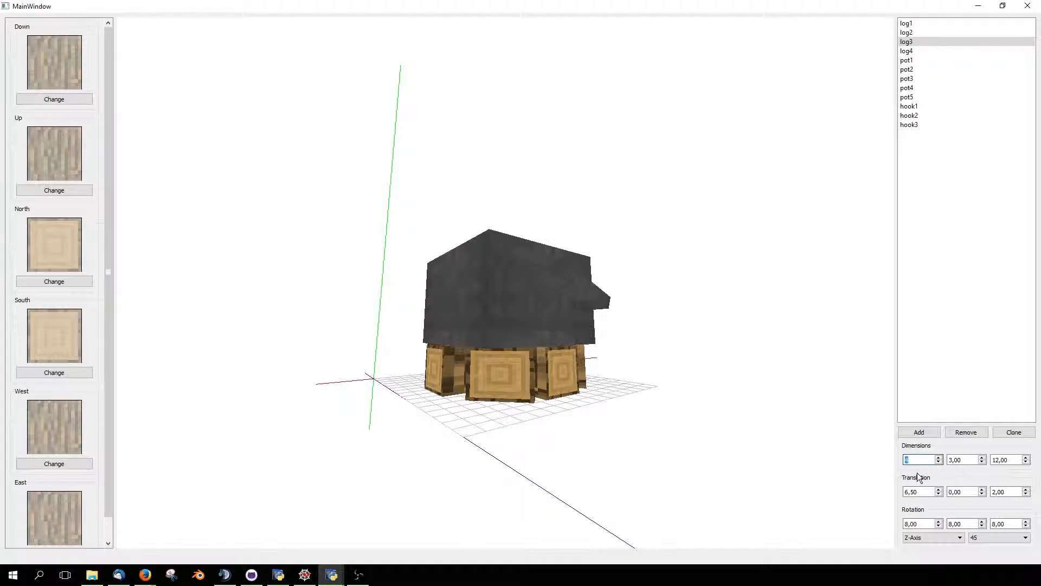
- Set the first dimension of log3 back to 3
{"action": "type", "text": "3"}
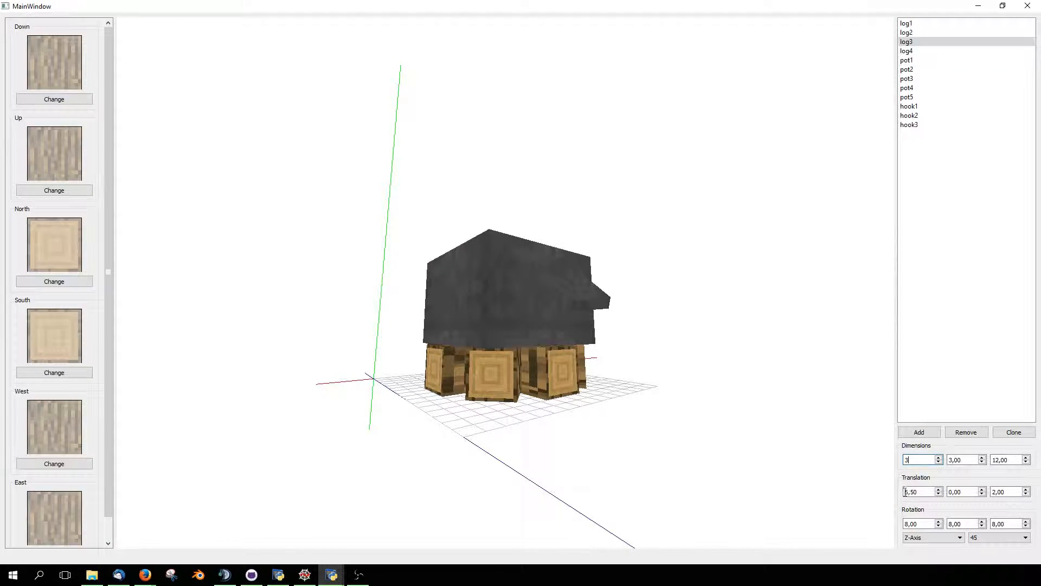
{"action": "left_click_drag", "start_coordinate": [624, 415], "coordinate": [752, 480]}
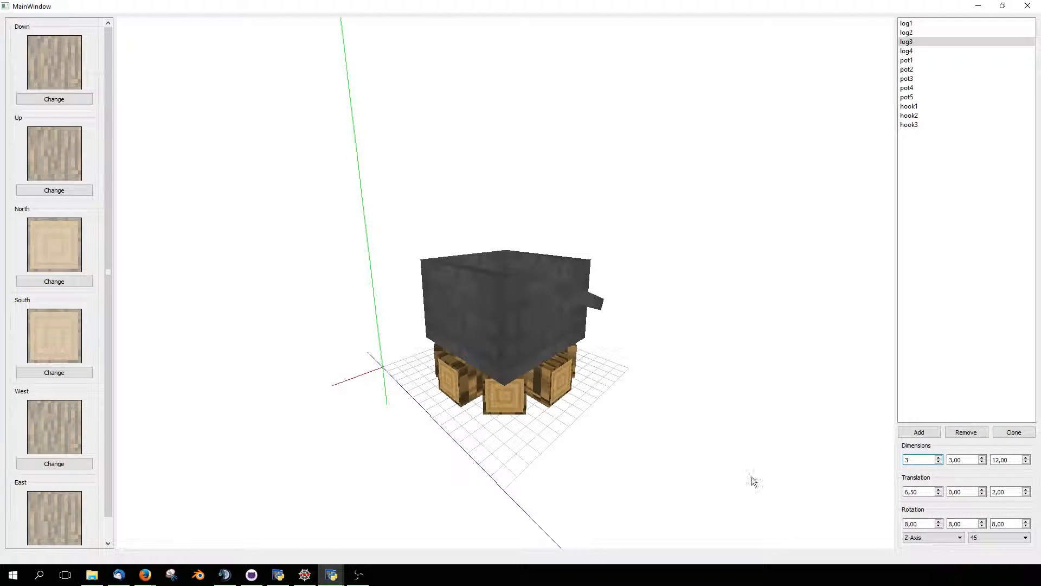
- Review log3's three rotation origin values and the available rotation angles, and close the block model editor
{"action": "double_click", "coordinate": [920, 523]}
{"action": "double_click", "coordinate": [962, 523]}
{"action": "double_click", "coordinate": [1009, 524]}
{"action": "left_click", "coordinate": [1014, 523]}
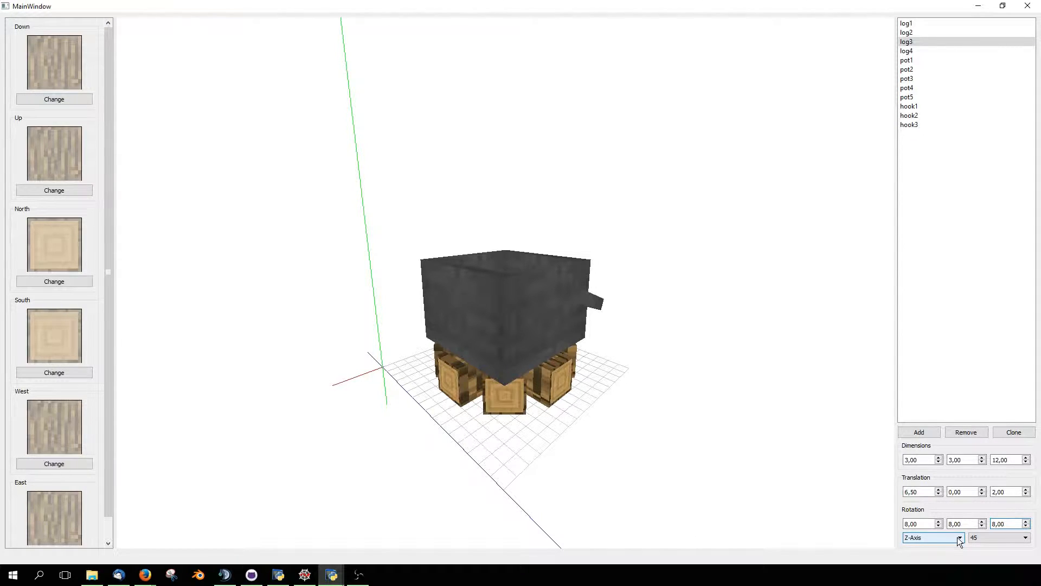
{"action": "left_click", "coordinate": [1000, 539]}
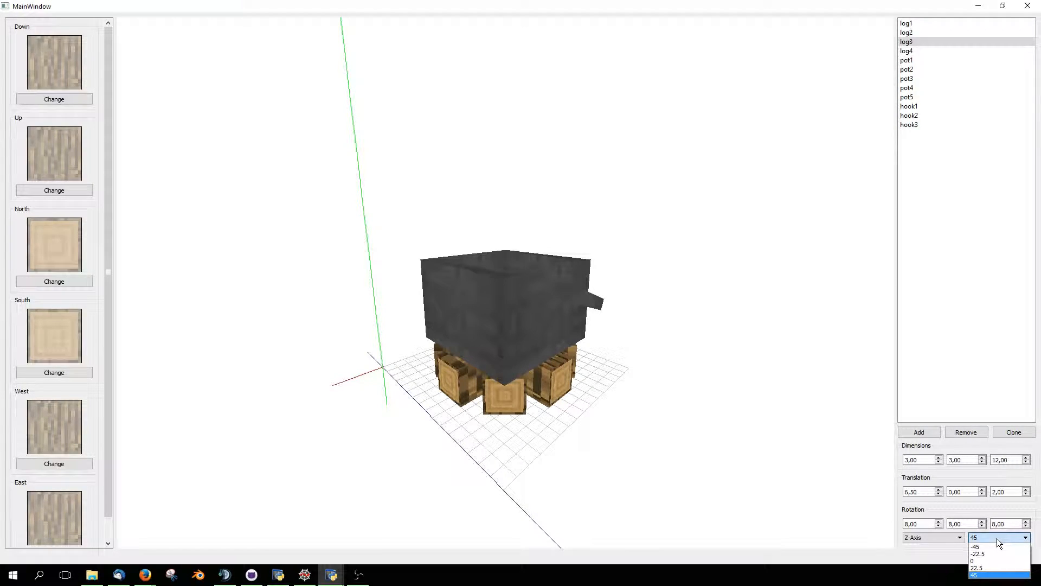
{"action": "left_click", "coordinate": [812, 382]}
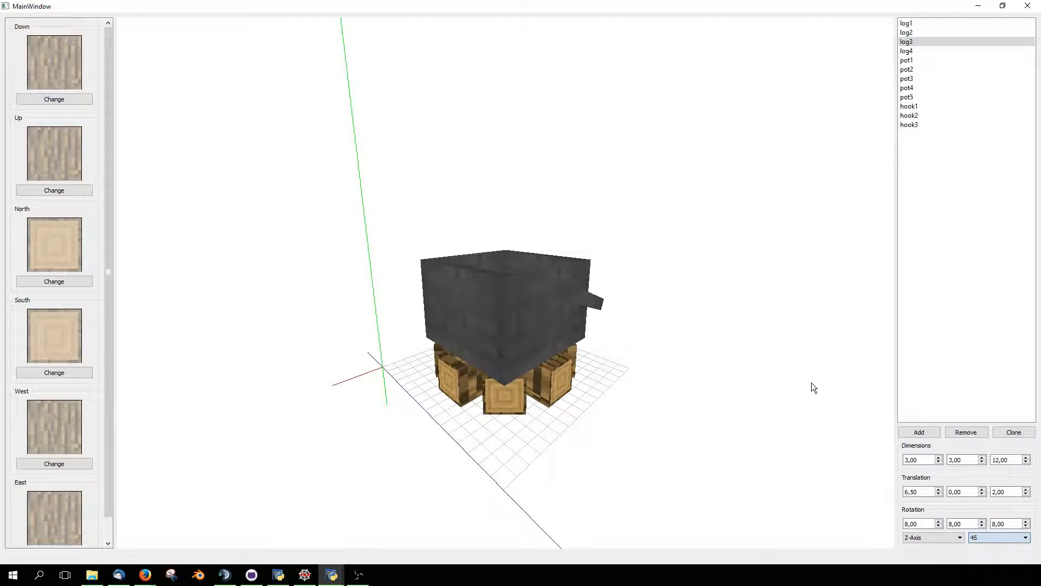
{"action": "left_click_drag", "start_coordinate": [504, 379], "coordinate": [564, 325]}
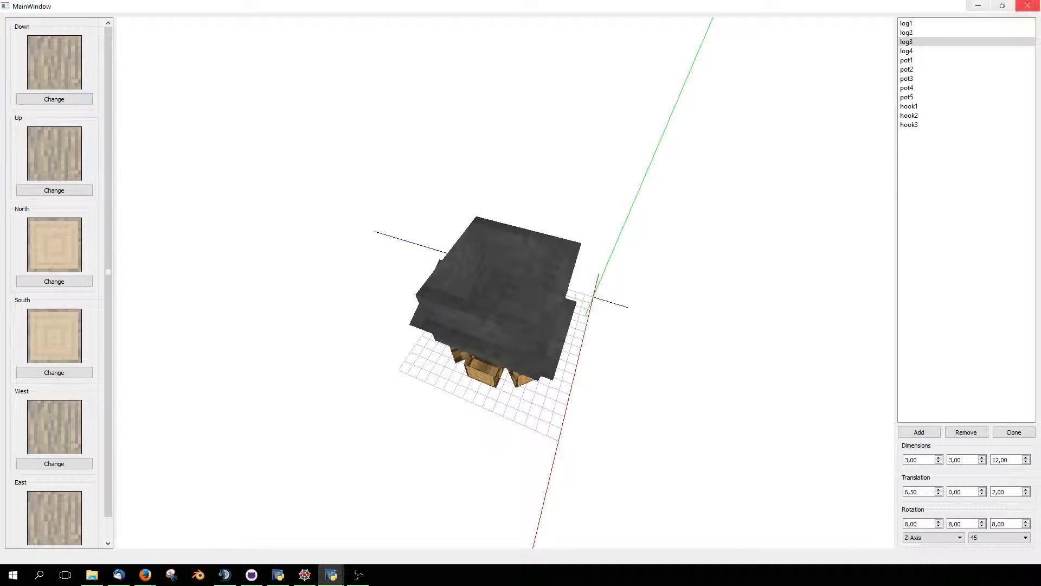
{"action": "left_click", "coordinate": [1027, 5]}
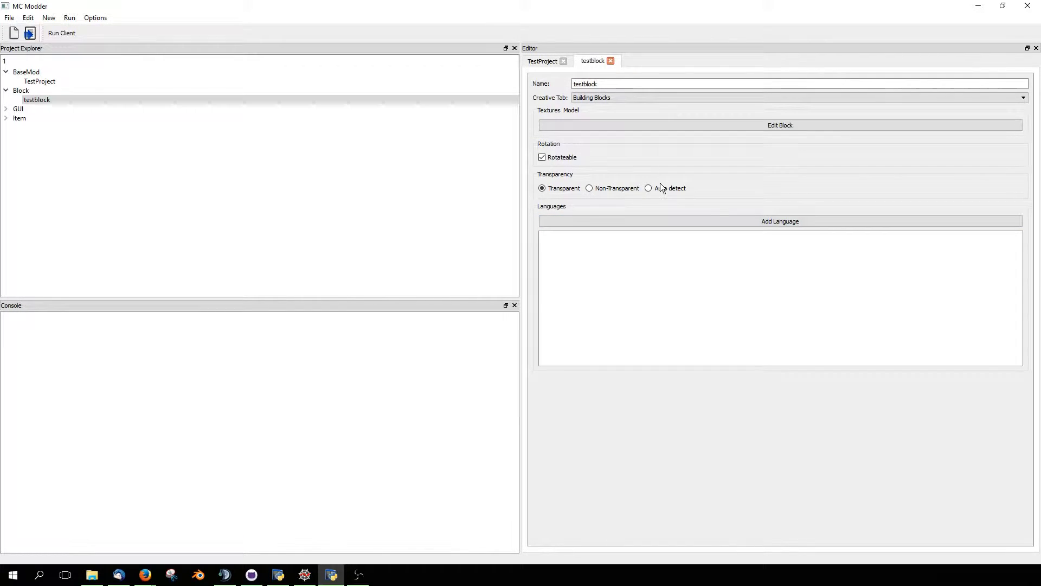
- Set testblock's transparency to Auto detect and view its model again in the block model editor
{"action": "left_click", "coordinate": [647, 190]}
{"action": "left_click", "coordinate": [622, 129]}
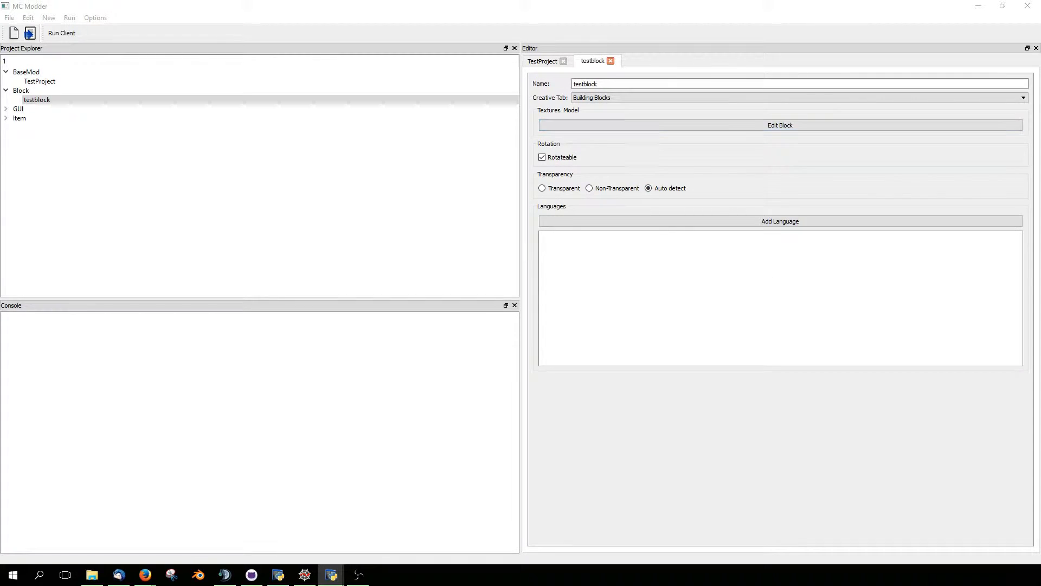
{"action": "double_click", "coordinate": [461, 50]}
{"action": "left_click_drag", "start_coordinate": [474, 101], "coordinate": [458, 359]}
{"action": "left_click_drag", "start_coordinate": [488, 428], "coordinate": [651, 379]}
{"action": "left_click", "coordinate": [1027, 6]}
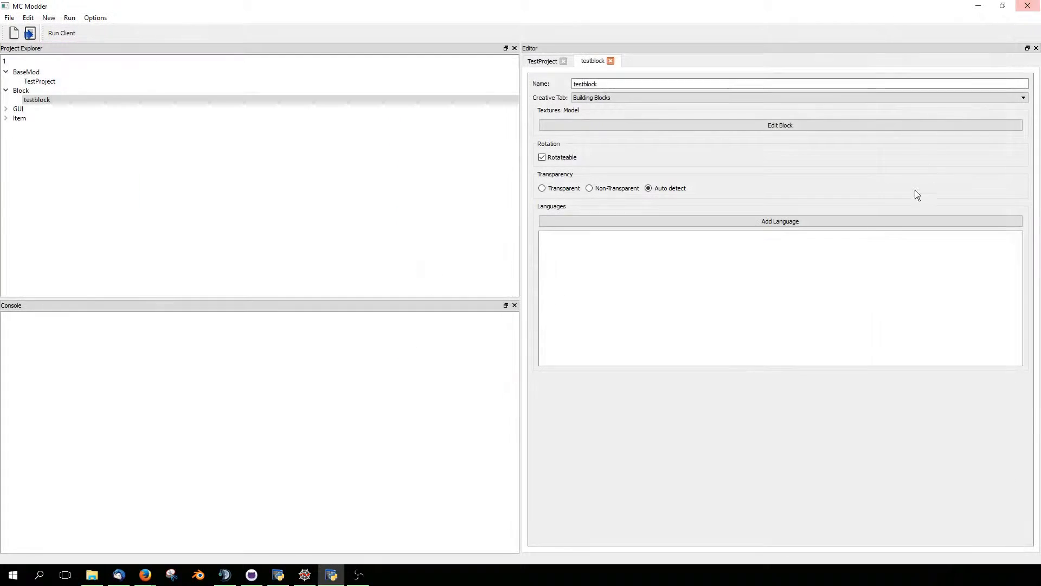
- Set testblock's transparency back to Transparent
{"action": "left_click", "coordinate": [542, 189]}
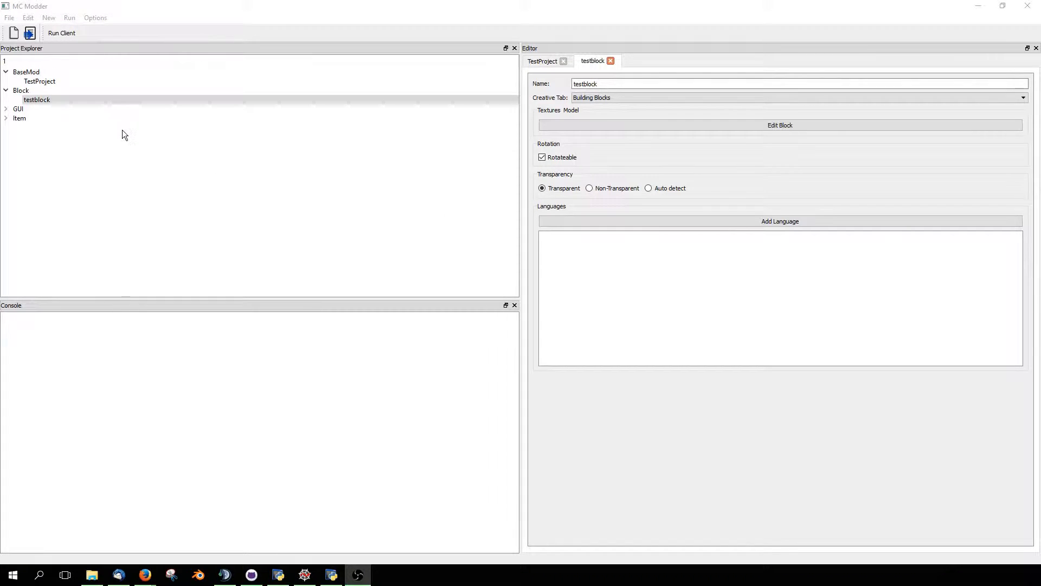
- Open the CraftingTable GUI element and load the apples2testitem recipe
{"action": "left_click", "coordinate": [6, 109]}
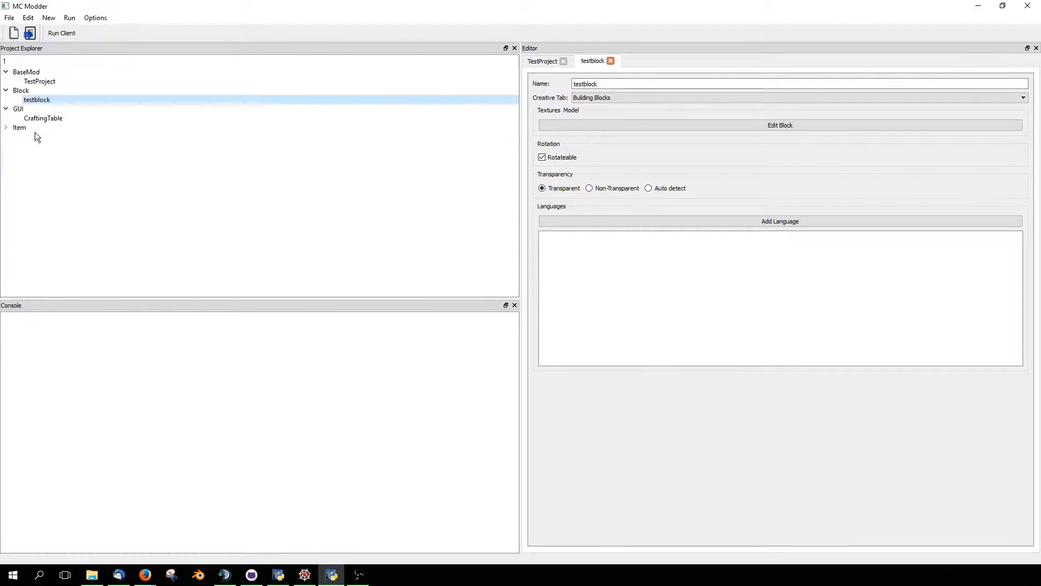
{"action": "double_click", "coordinate": [43, 118]}
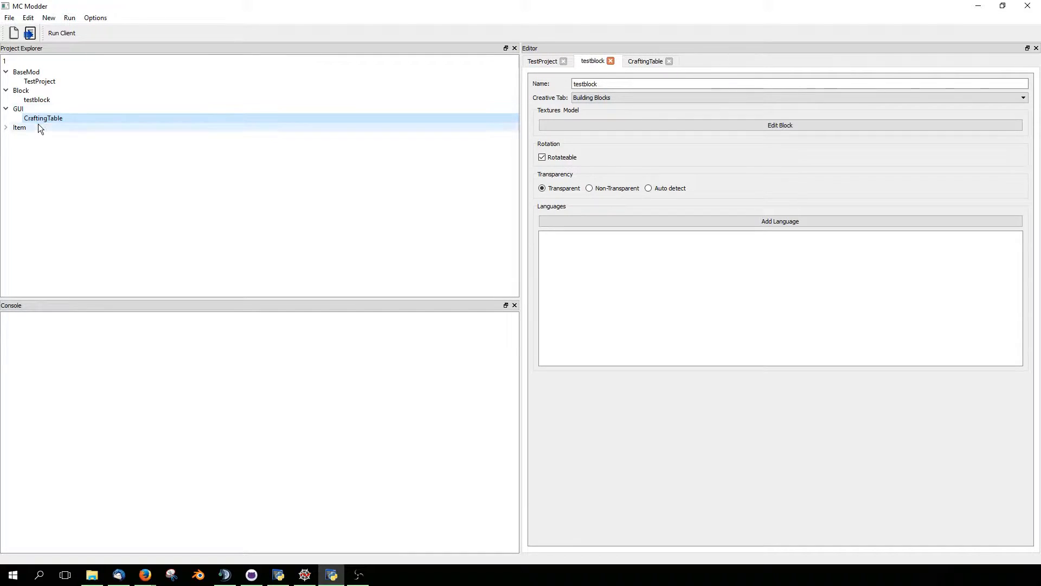
{"action": "left_click", "coordinate": [632, 62]}
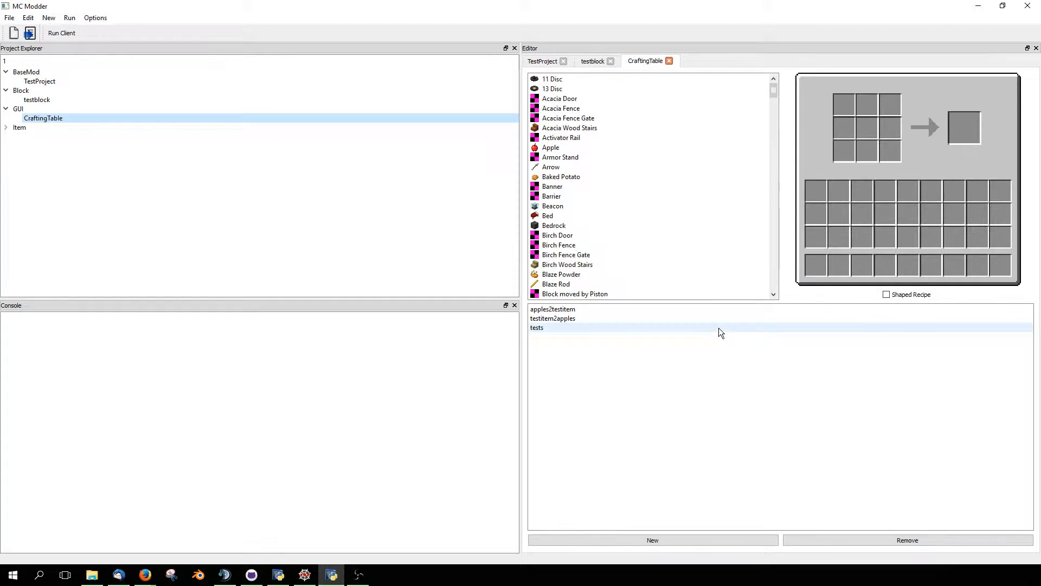
{"action": "left_click", "coordinate": [660, 311]}
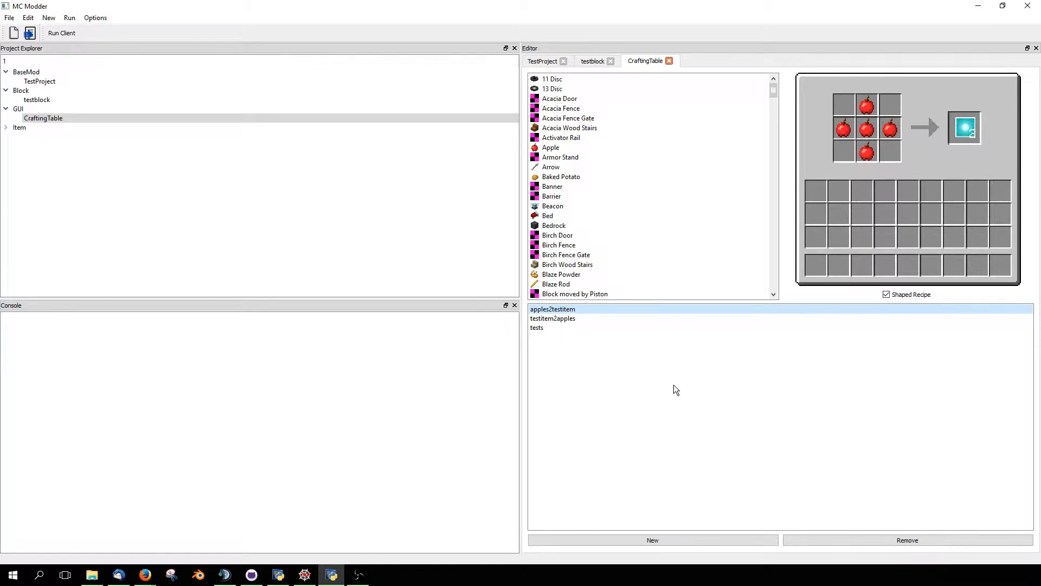
- Browse the list of available crafting items and examine the ingredient grid of the apples2testitem recipe
{"action": "scroll", "coordinate": [591, 190], "scroll_direction": "down", "scroll_amount": 6}
{"action": "scroll", "coordinate": [593, 202], "scroll_direction": "down", "scroll_amount": 20}
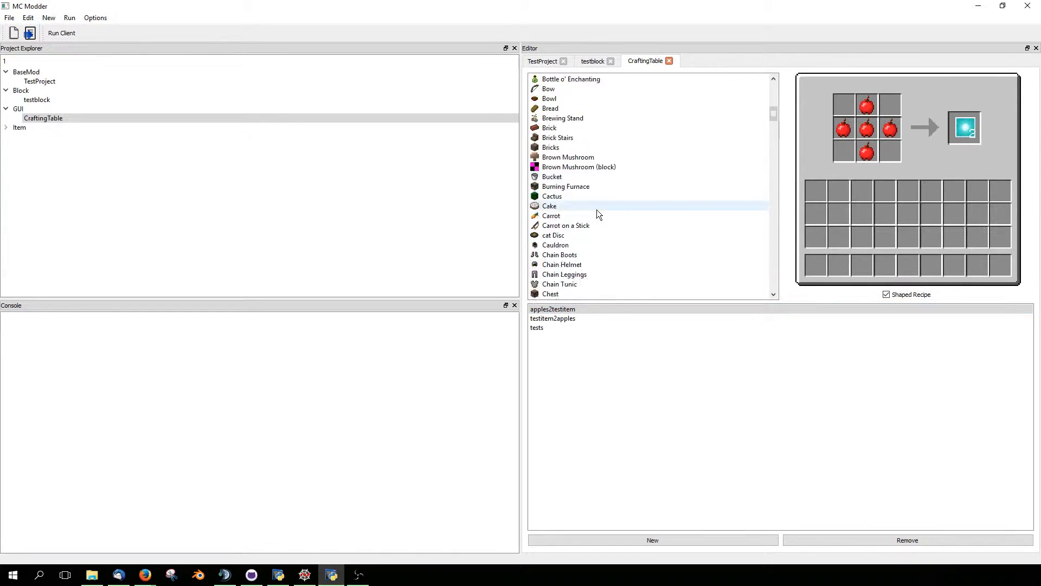
{"action": "scroll", "coordinate": [661, 186], "scroll_direction": "up", "scroll_amount": 20}
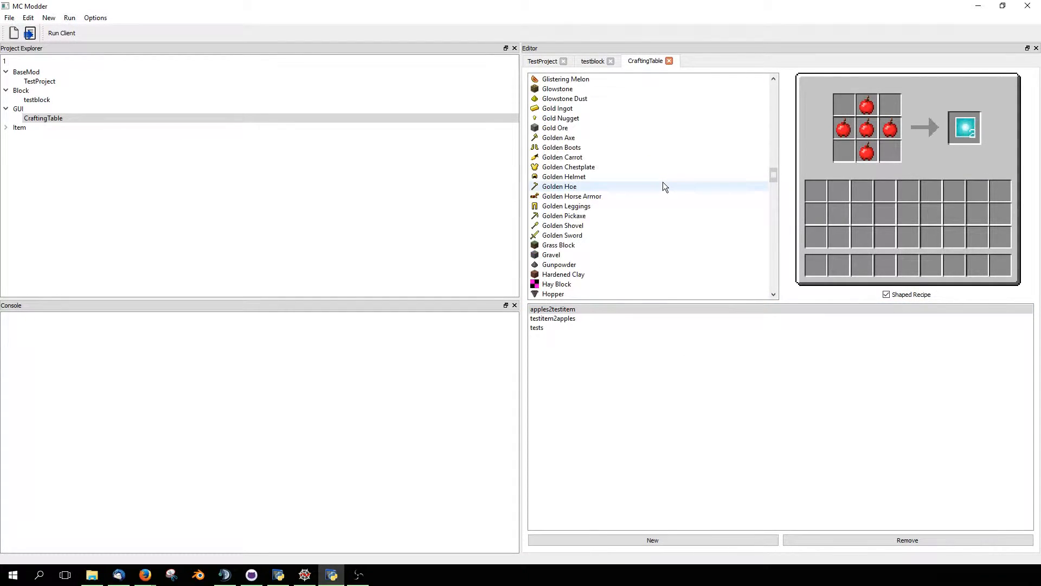
{"action": "scroll", "coordinate": [665, 186], "scroll_direction": "up", "scroll_amount": 4}
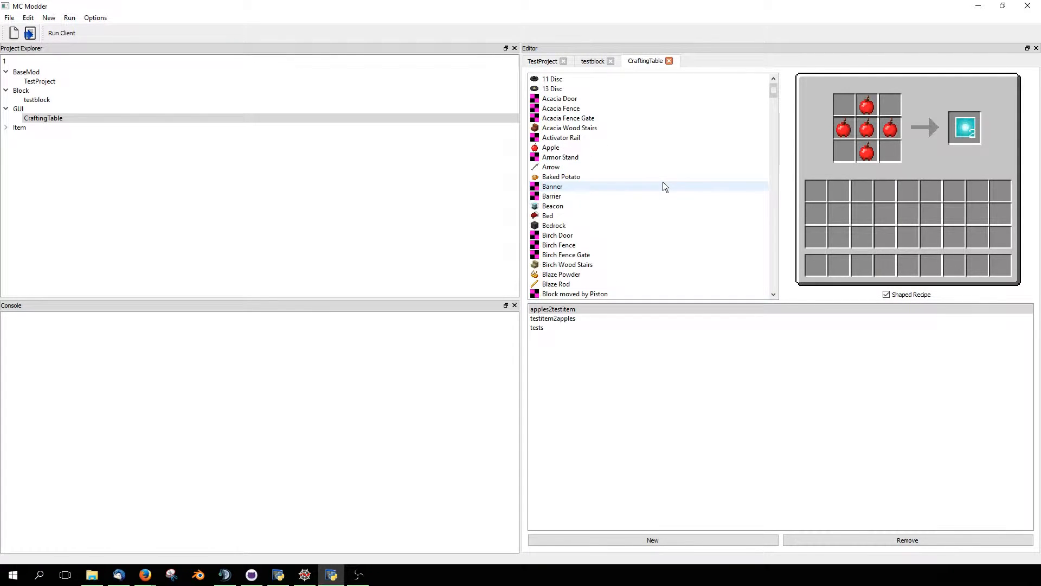
{"action": "mouse_move", "coordinate": [869, 108]}
{"action": "left_mouse_down"}
{"action": "mouse_move", "coordinate": [881, 158]}
{"action": "mouse_move", "coordinate": [909, 169]}
{"action": "mouse_move", "coordinate": [868, 108]}
{"action": "left_mouse_up"}
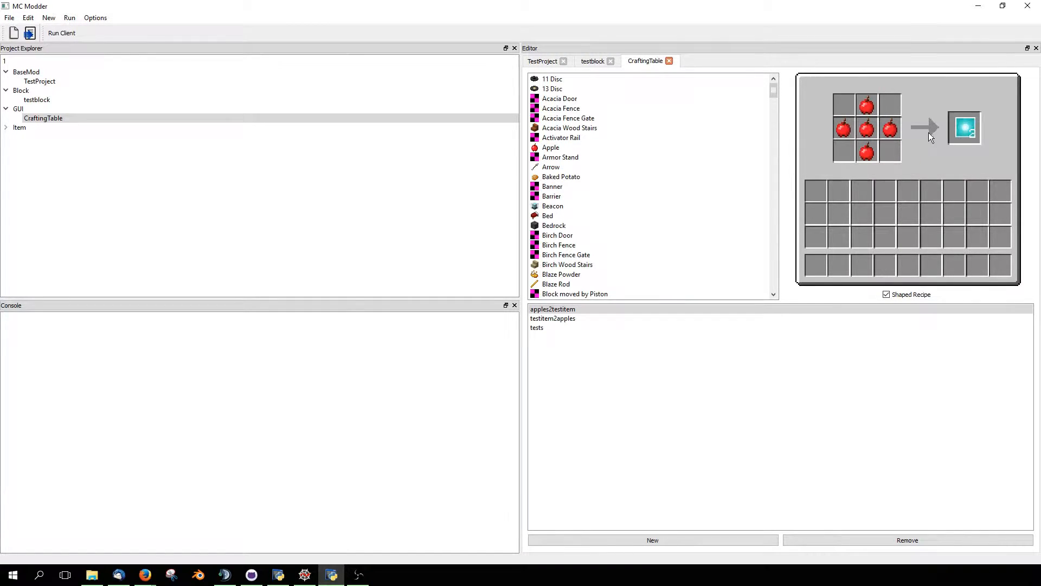
{"action": "left_click", "coordinate": [967, 131]}
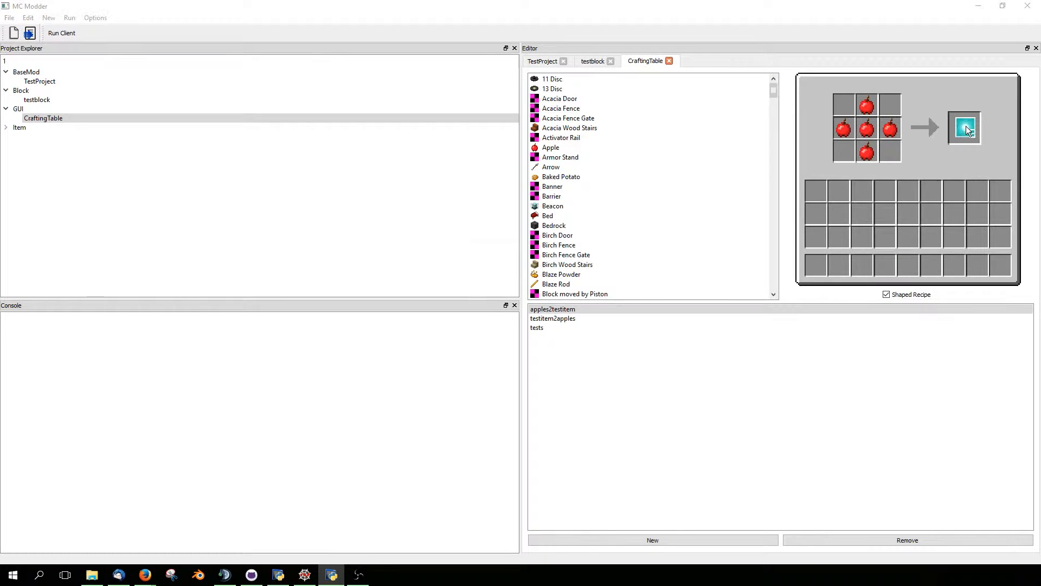
{"action": "mouse_move", "coordinate": [498, 253]}
{"action": "left_mouse_down"}
{"action": "mouse_move", "coordinate": [492, 236]}
{"action": "mouse_move", "coordinate": [513, 252]}
{"action": "left_mouse_up"}
{"action": "left_click", "coordinate": [563, 299]}
- Add testitem from the item list to the output slot of the apples2testitem recipe
{"action": "scroll", "coordinate": [704, 212], "scroll_direction": "down", "scroll_amount": 20}
{"action": "scroll", "coordinate": [726, 209], "scroll_direction": "down", "scroll_amount": 10}
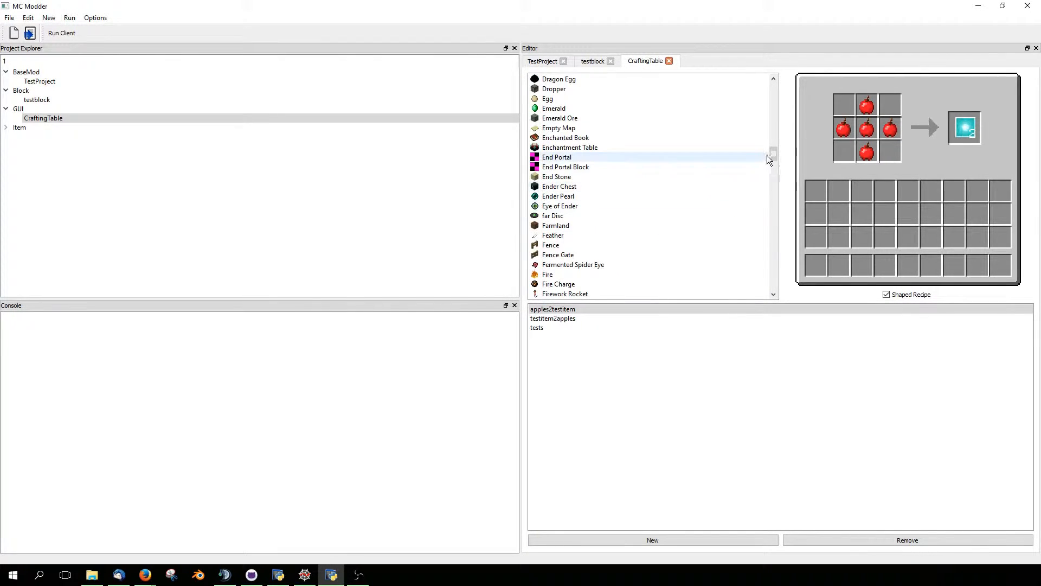
{"action": "left_click_drag", "start_coordinate": [773, 154], "coordinate": [776, 220]}
{"action": "scroll", "coordinate": [639, 237], "scroll_direction": "down", "scroll_amount": 18}
{"action": "scroll", "coordinate": [632, 255], "scroll_direction": "down", "scroll_amount": 10}
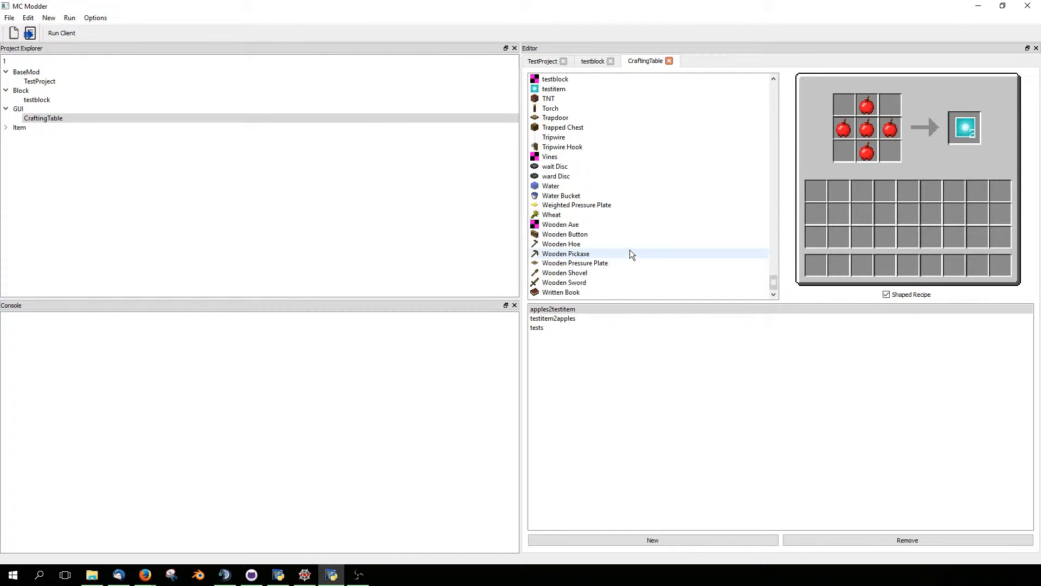
{"action": "left_click_drag", "start_coordinate": [548, 118], "coordinate": [966, 130]}
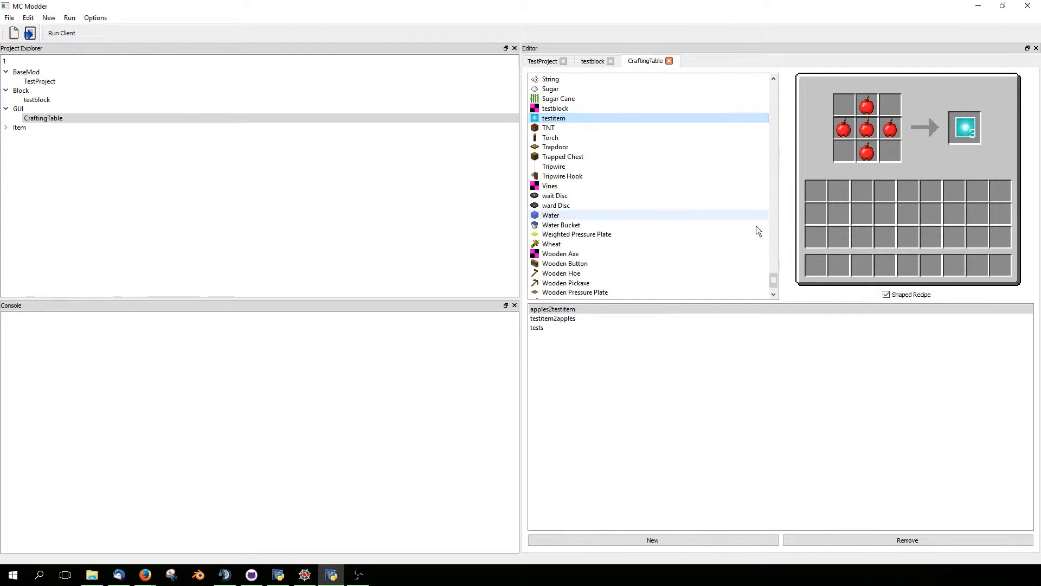
- Set the recipe's output count to 2 and place an Apple in the top-middle cell of the ingredient grid
{"action": "left_click", "coordinate": [969, 128]}
{"action": "type", "text": "2"}
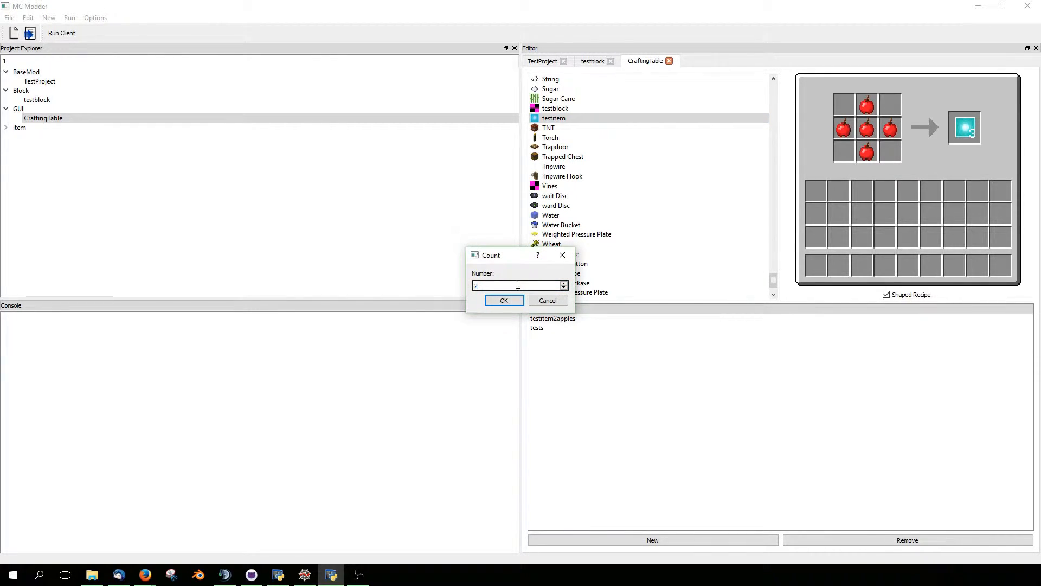
{"action": "left_click", "coordinate": [503, 300]}
{"action": "left_click_drag", "start_coordinate": [774, 280], "coordinate": [830, 139]}
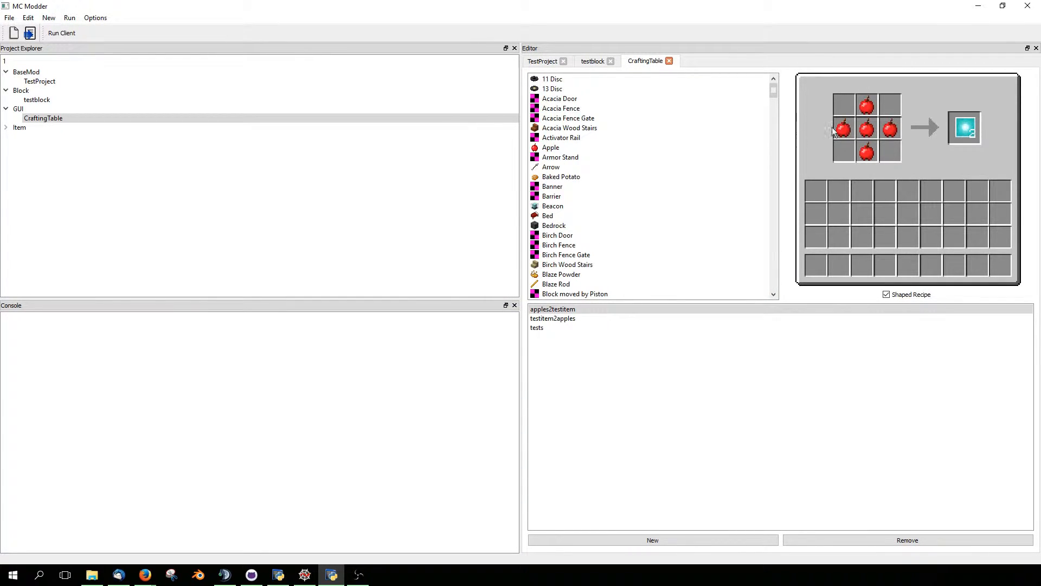
{"action": "left_click_drag", "start_coordinate": [596, 147], "coordinate": [863, 109]}
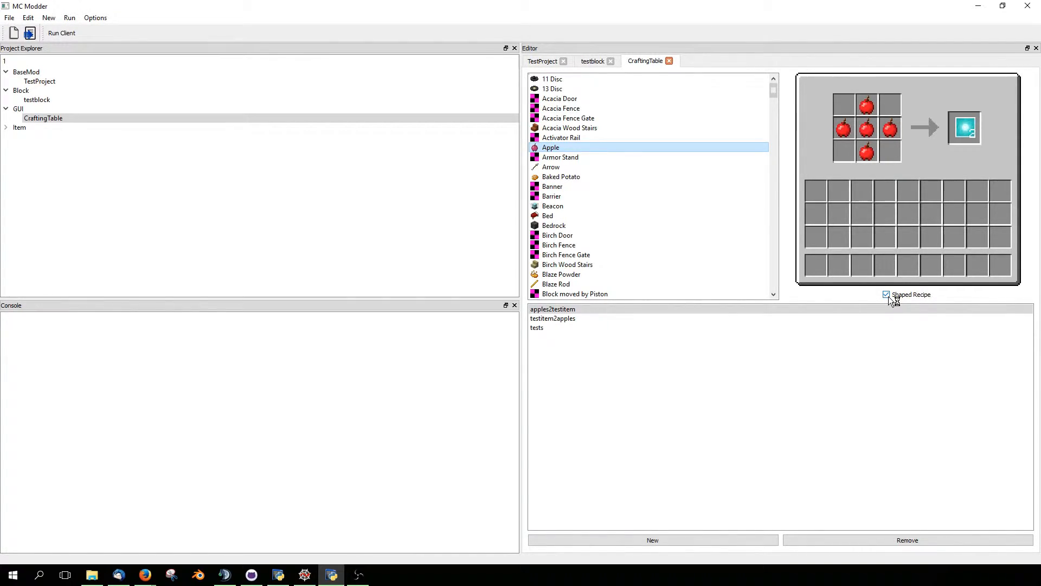
- View the testitem2apples recipe and the tests recipe
{"action": "left_click", "coordinate": [641, 319]}
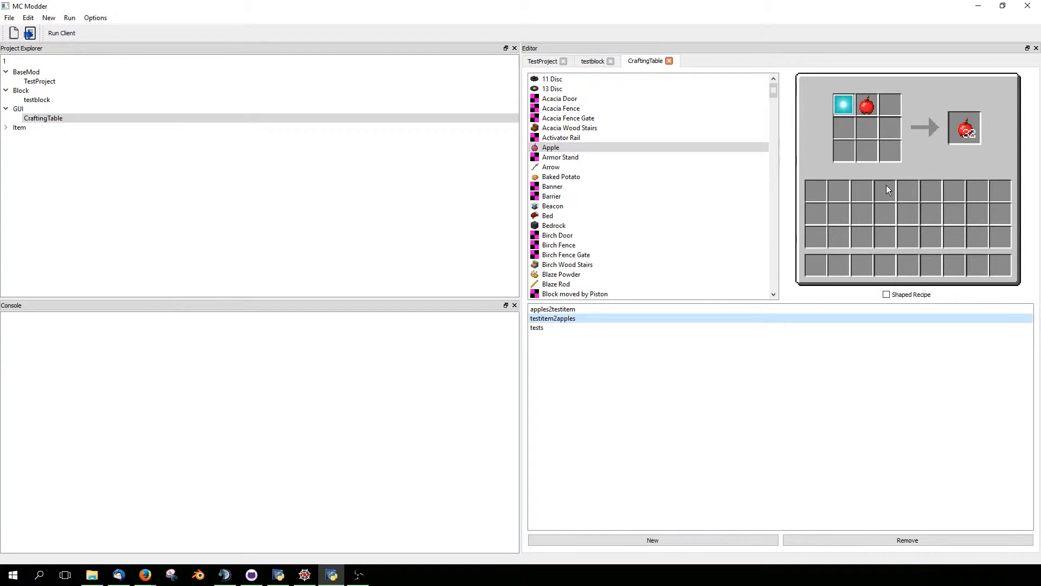
{"action": "left_click", "coordinate": [708, 328]}
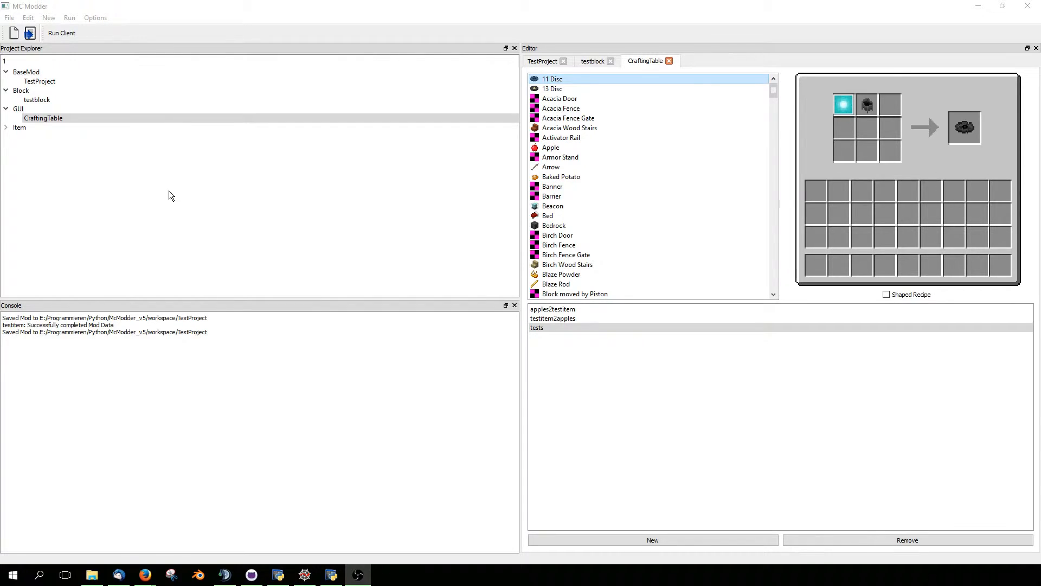
- Run the Minecraft 1.8 client with the mod and load an existing singleplayer world
{"action": "left_click", "coordinate": [61, 34]}
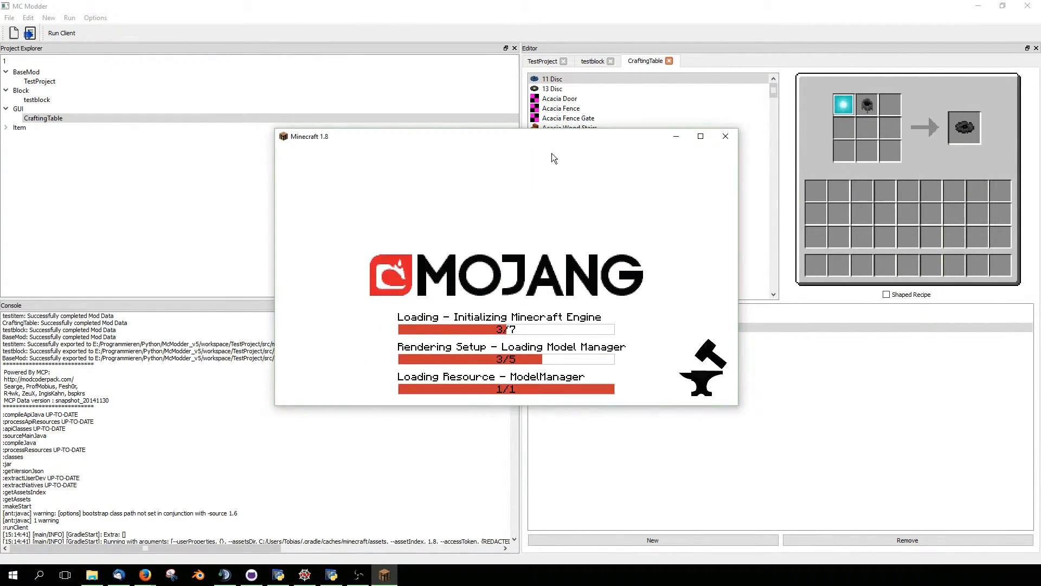
{"action": "left_click_drag", "start_coordinate": [523, 140], "coordinate": [544, 153]}
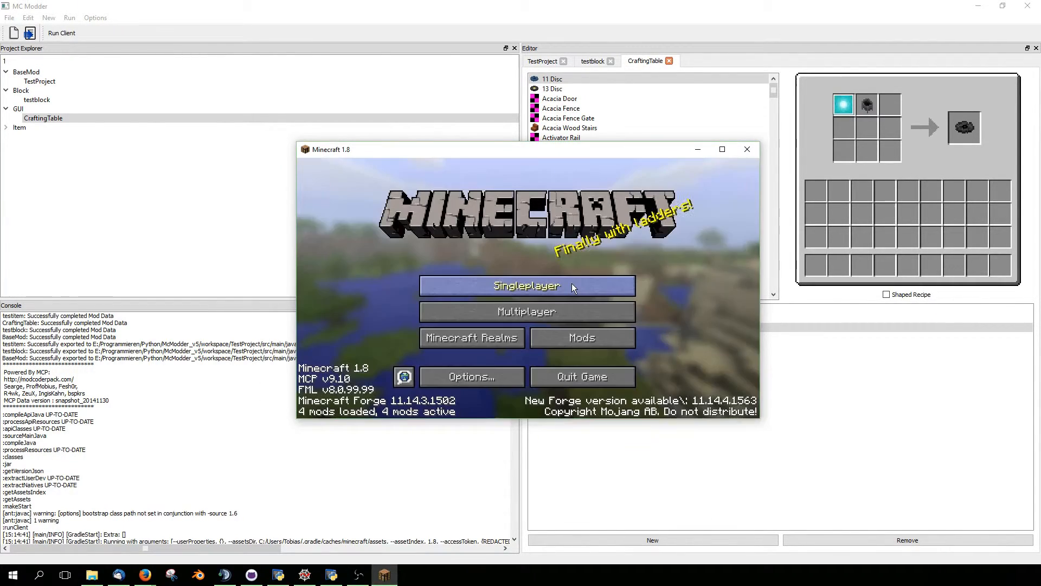
{"action": "left_click", "coordinate": [572, 283]}
{"action": "double_click", "coordinate": [512, 219]}
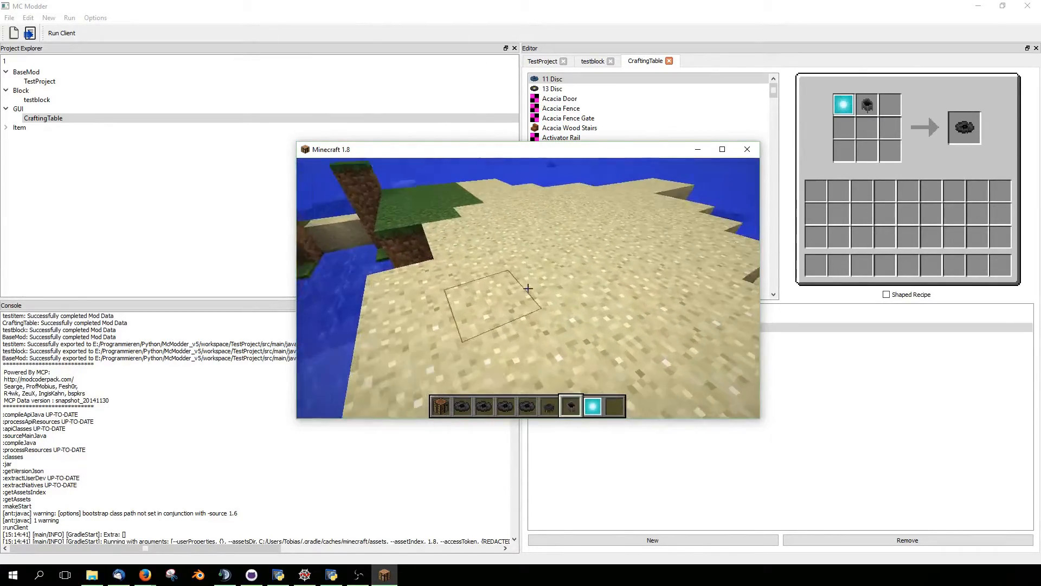
- Place the custom test block on the sand, view its model and break it again
{"action": "right_click", "coordinate": [528, 288]}
{"action": "key", "text": "d"}
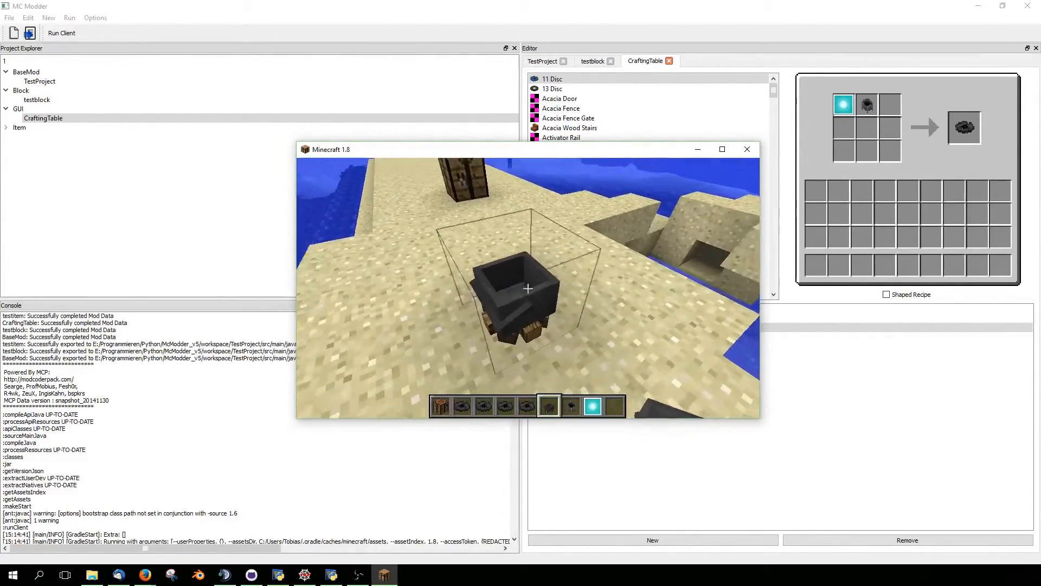
{"action": "key", "text": "s"}
{"action": "left_click", "coordinate": [527, 288]}
- Open the crafting table in the world and arrange apples in a cross pattern in its crafting grid
{"action": "key", "text": "w"}
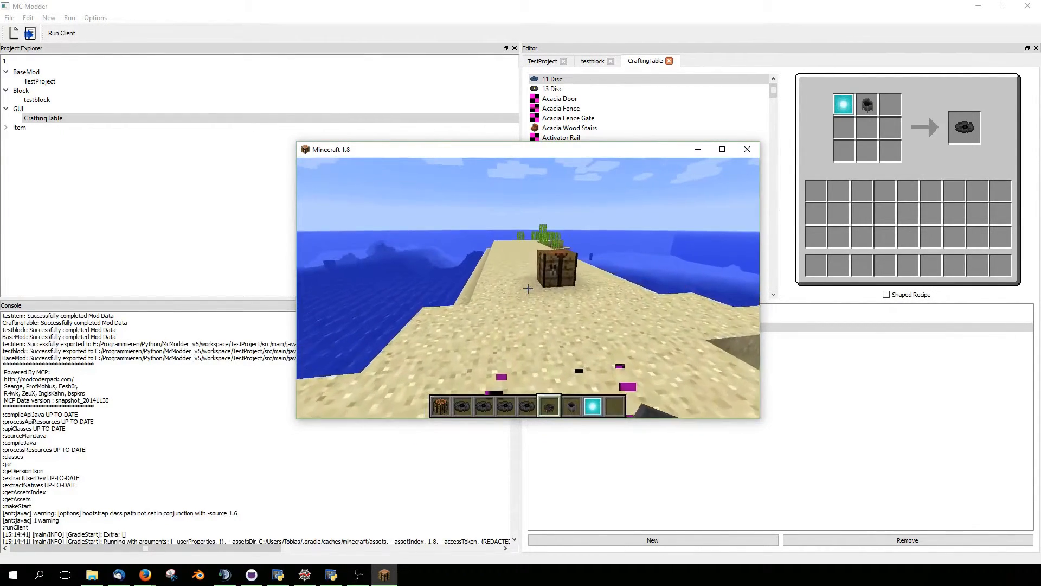
{"action": "right_click", "coordinate": [527, 288]}
{"action": "left_click", "coordinate": [469, 299]}
{"action": "right_click", "coordinate": [492, 225]}
{"action": "right_click", "coordinate": [493, 245]}
{"action": "right_click", "coordinate": [493, 265]}
{"action": "right_click", "coordinate": [473, 245]}
{"action": "right_click", "coordinate": [492, 245]}
{"action": "right_click", "coordinate": [512, 245]}
{"action": "left_click", "coordinate": [489, 298]}
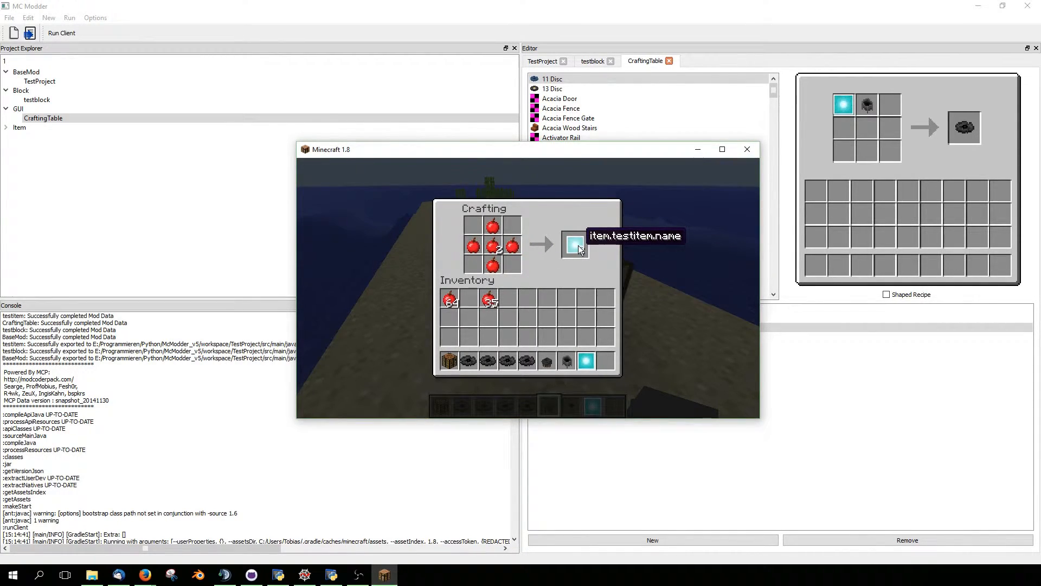
- Craft the testitem from the apples and move it and the leftover apple into the inventory
{"action": "left_click", "coordinate": [577, 244]}
{"action": "left_click", "coordinate": [525, 306]}
{"action": "left_click", "coordinate": [525, 306]}
{"action": "left_click", "coordinate": [492, 245]}
{"action": "left_click", "coordinate": [508, 299]}
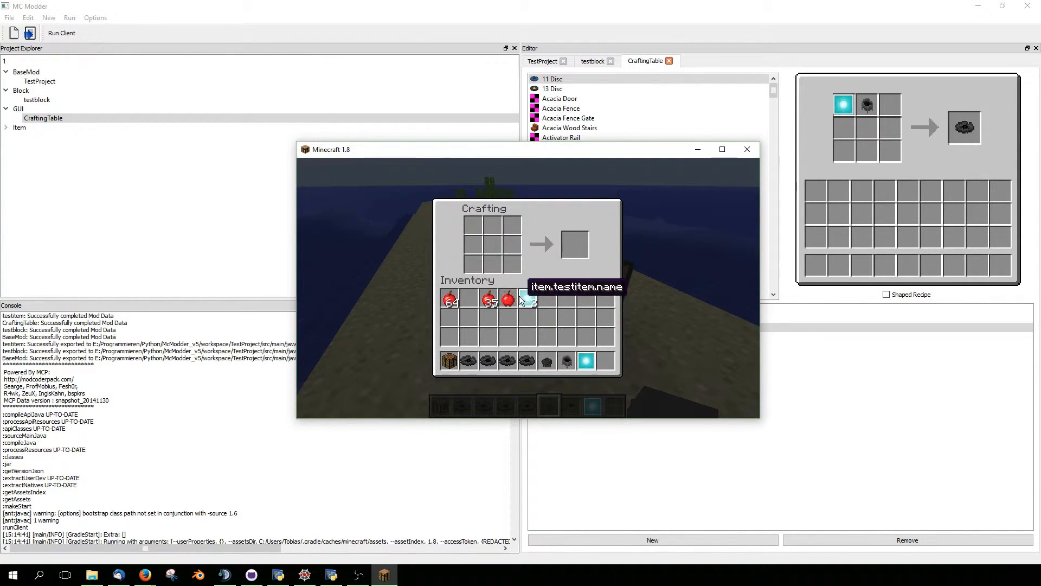
- Put an apple and the testitems in the crafting grid and rearrange them to the middle-right and bottom-middle cells
{"action": "left_click", "coordinate": [508, 299]}
{"action": "left_click", "coordinate": [473, 225]}
{"action": "left_click", "coordinate": [527, 299]}
{"action": "left_click", "coordinate": [492, 225]}
{"action": "left_click", "coordinate": [493, 225]}
{"action": "left_click", "coordinate": [493, 264]}
{"action": "left_click", "coordinate": [473, 225]}
{"action": "left_click", "coordinate": [512, 245]}
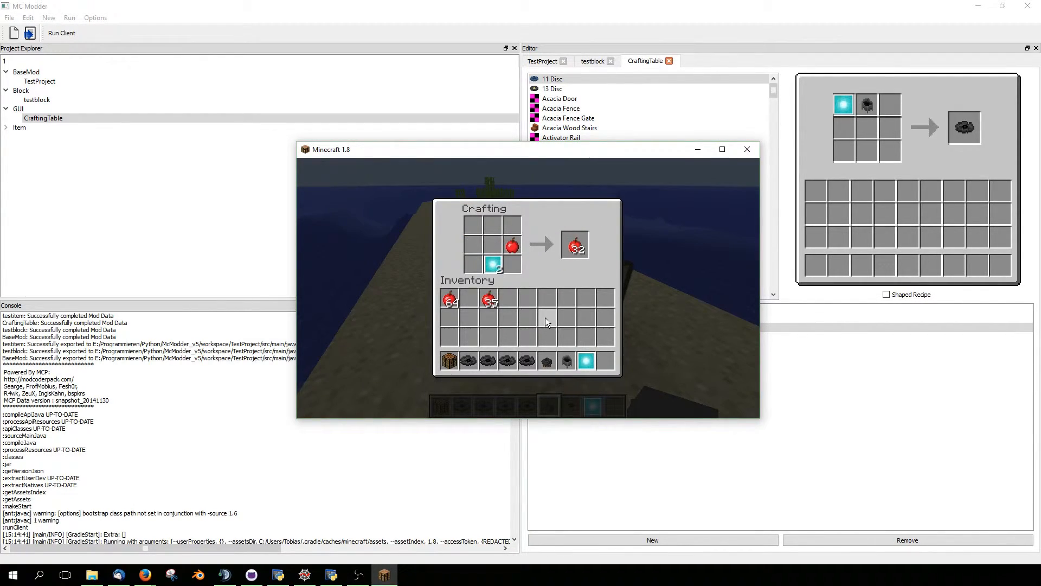
- Craft the 32 apples into the inventory and take the leftover testitem out of the crafting grid
{"action": "left_click", "coordinate": [577, 246]}
{"action": "left_click", "coordinate": [470, 301]}
{"action": "left_click", "coordinate": [496, 264]}
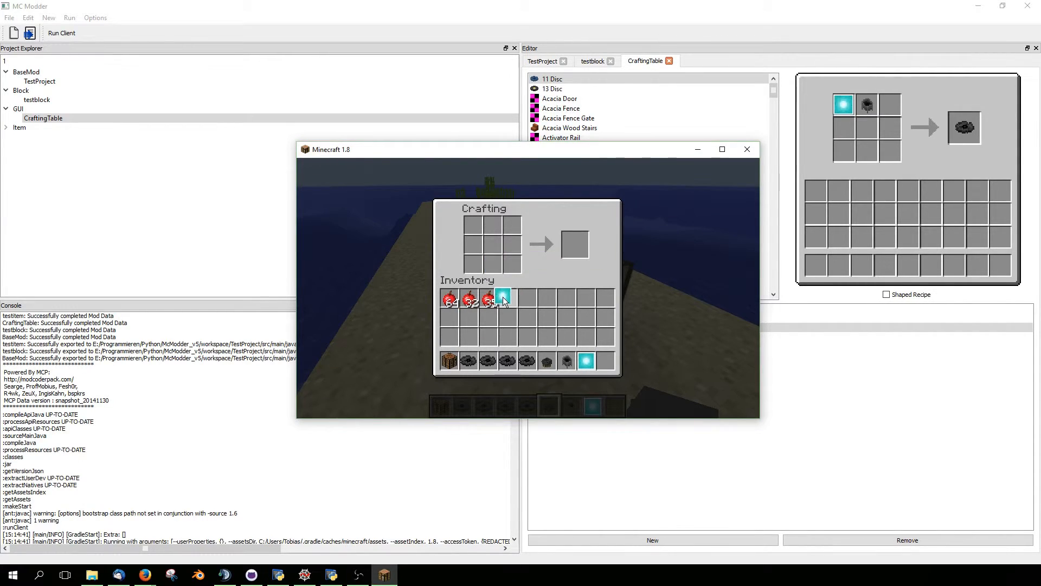